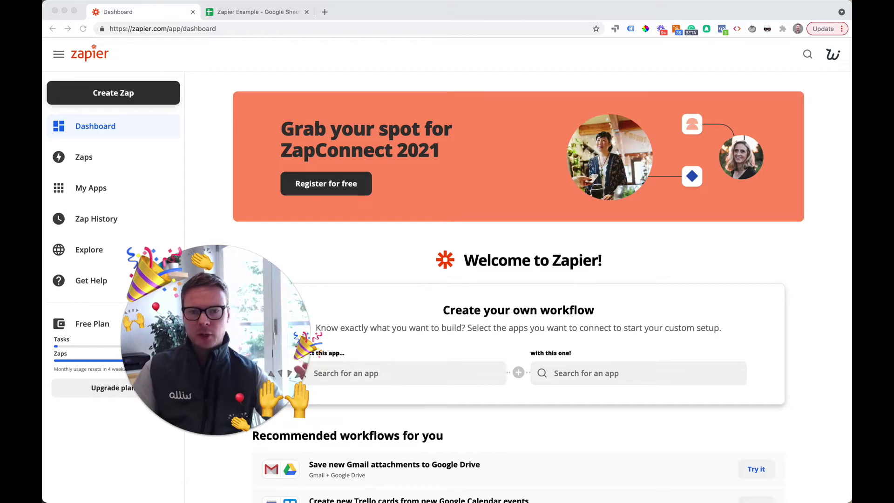
left_click_drag(247, 303, 181, 362)
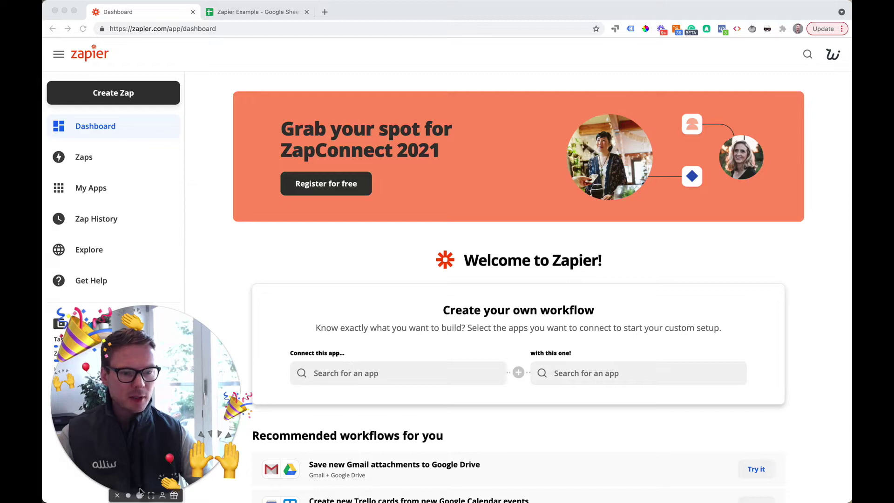
left_click(128, 495)
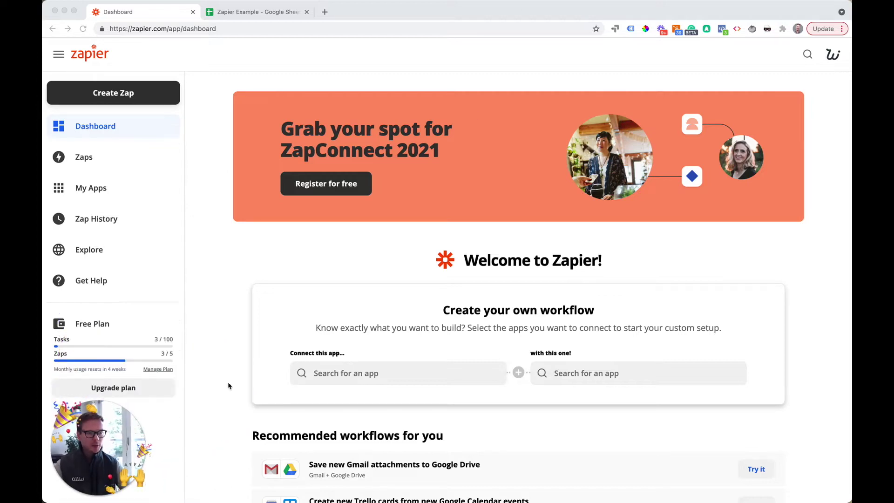
left_click(212, 130)
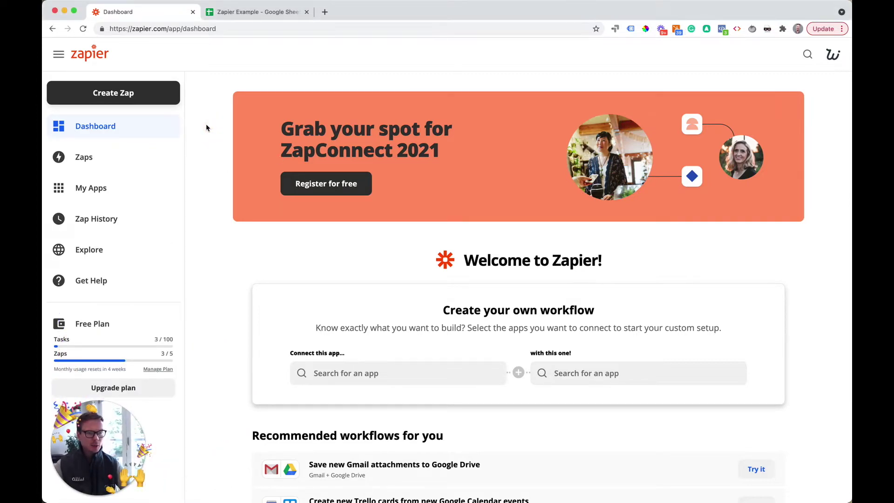
Create a new Zap triggered by the New Response event in the latest version of the Willo app.
left_click(116, 93)
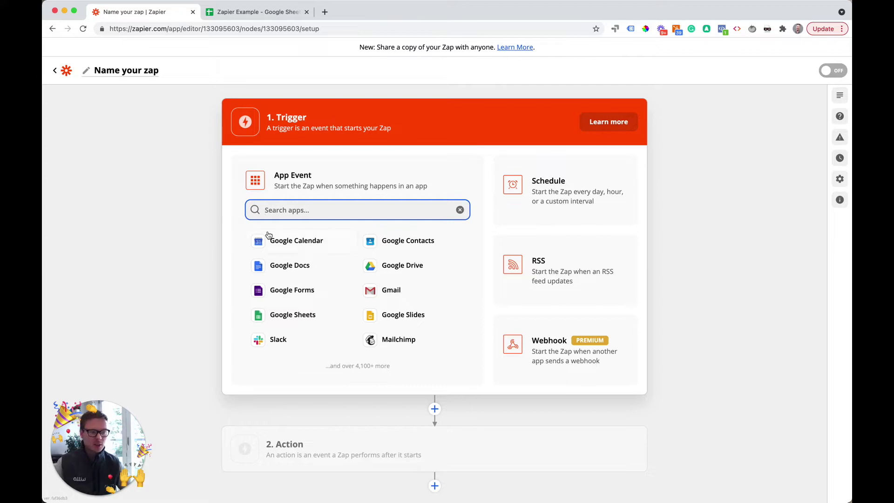
type("willo")
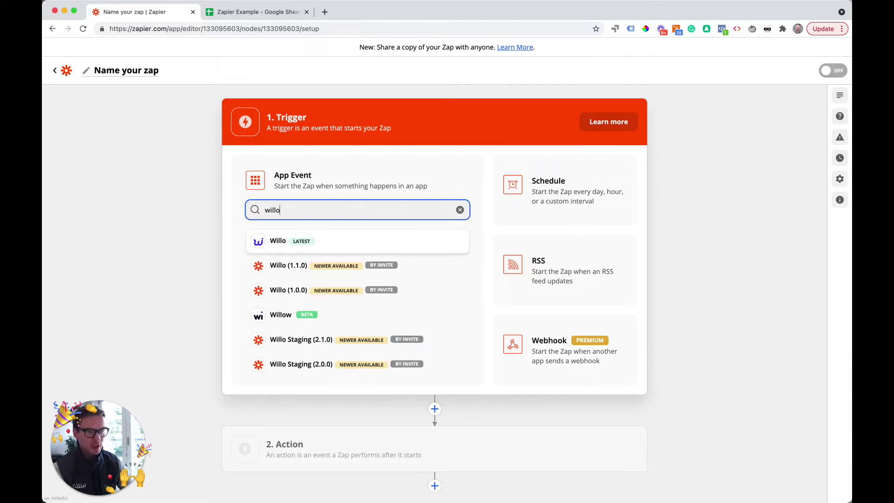
left_click(351, 246)
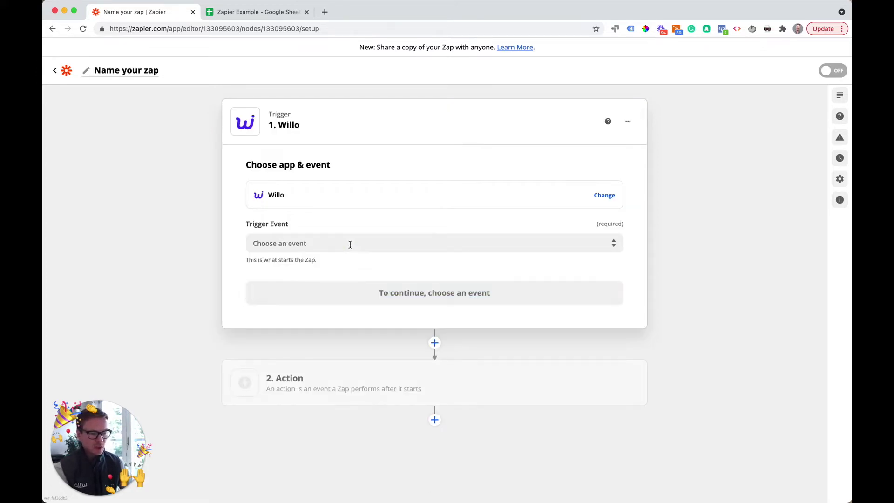
left_click(350, 244)
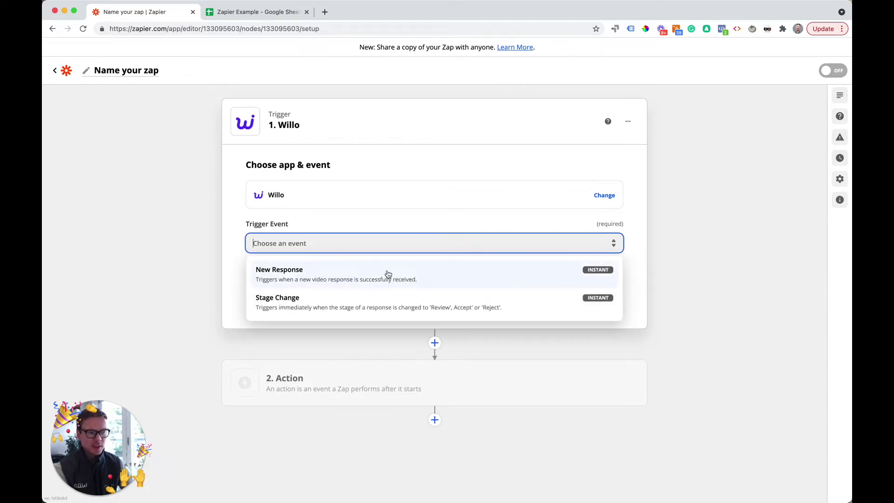
left_click(436, 276)
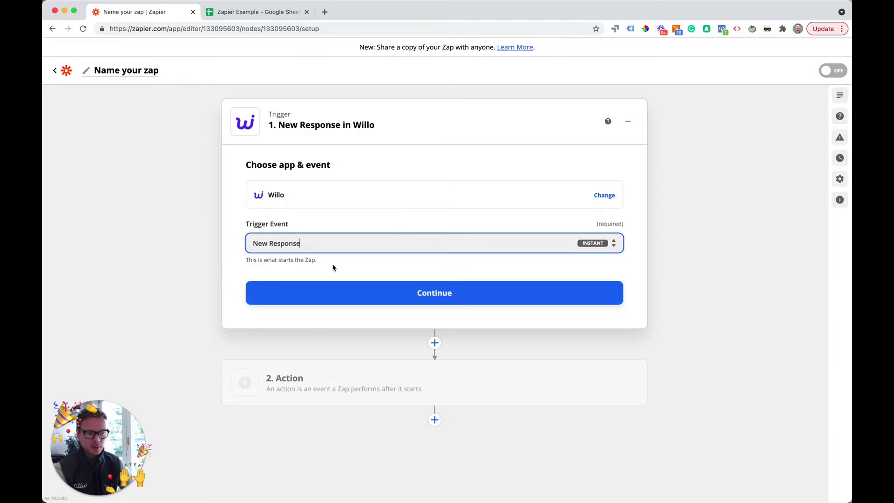
left_click(410, 300)
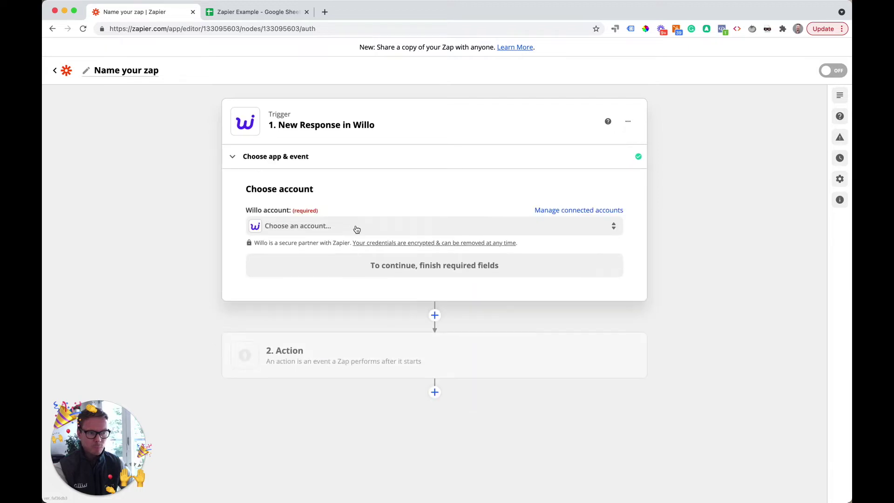
Select the first connected Willo account for the trigger and continue to the trigger setup.
left_click(356, 227)
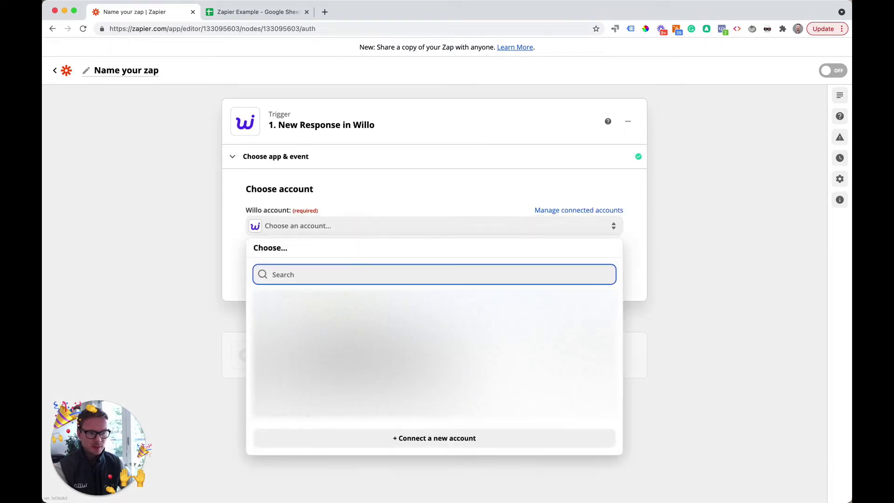
left_click(347, 306)
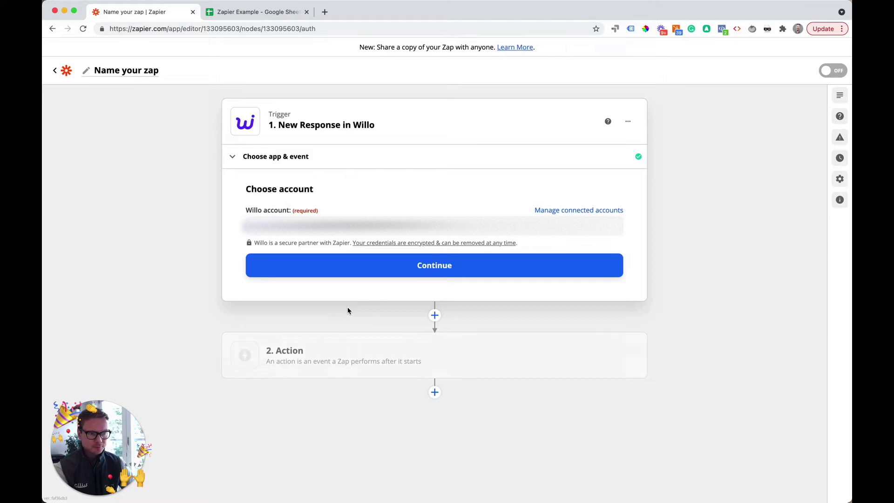
left_click(429, 266)
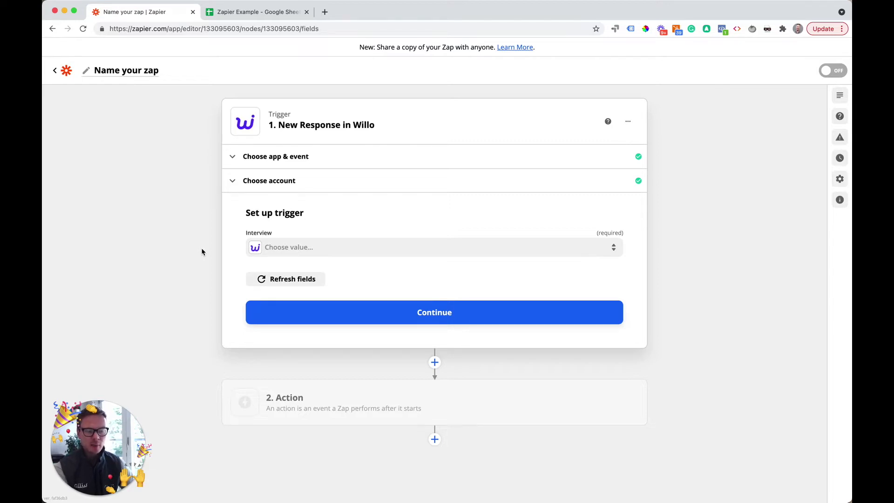
Set the trigger's Interview to All and continue to the trigger test.
left_click(285, 249)
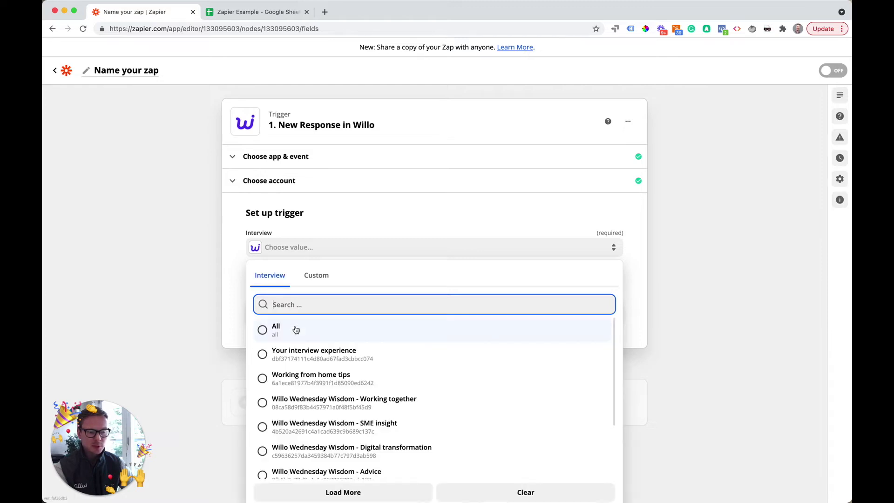
left_click(284, 330)
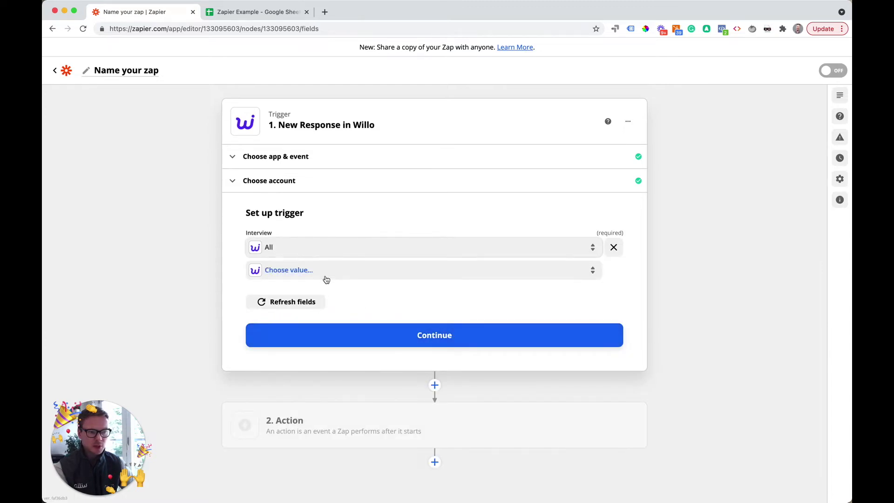
left_click(413, 332)
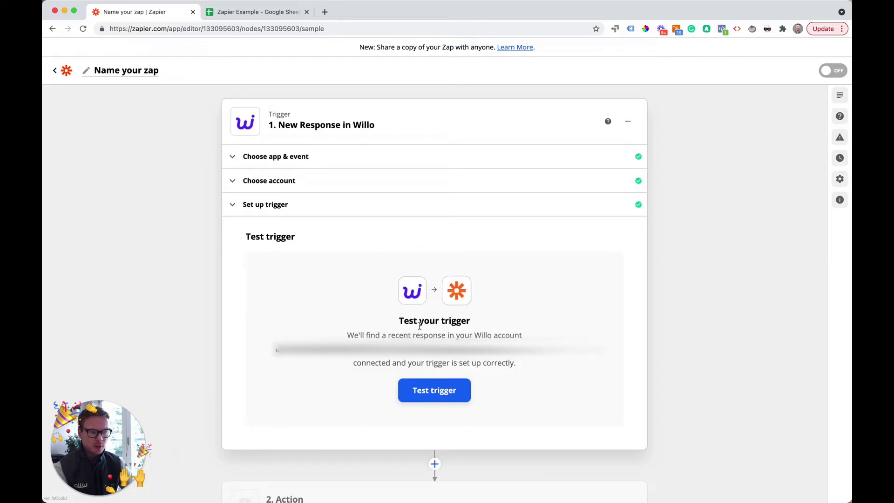
Test the Willo trigger to pull in a sample response and continue to the action step.
triple_click(463, 321)
left_click(488, 321)
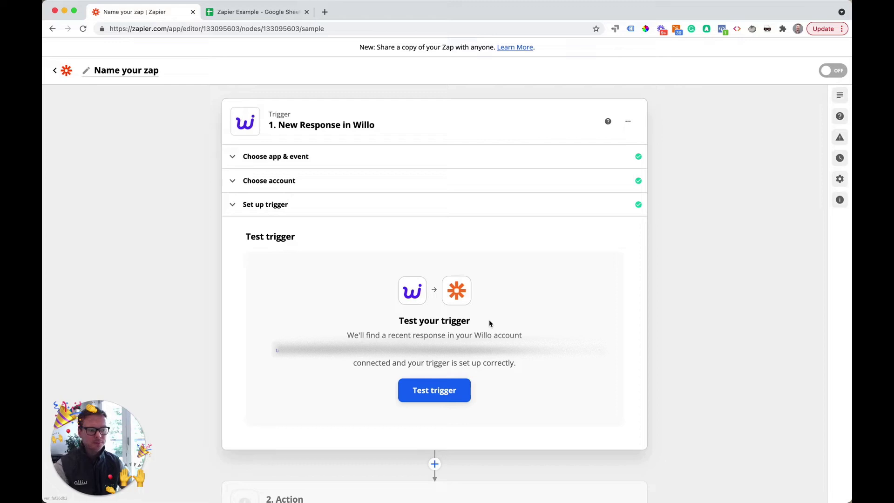
left_click(445, 395)
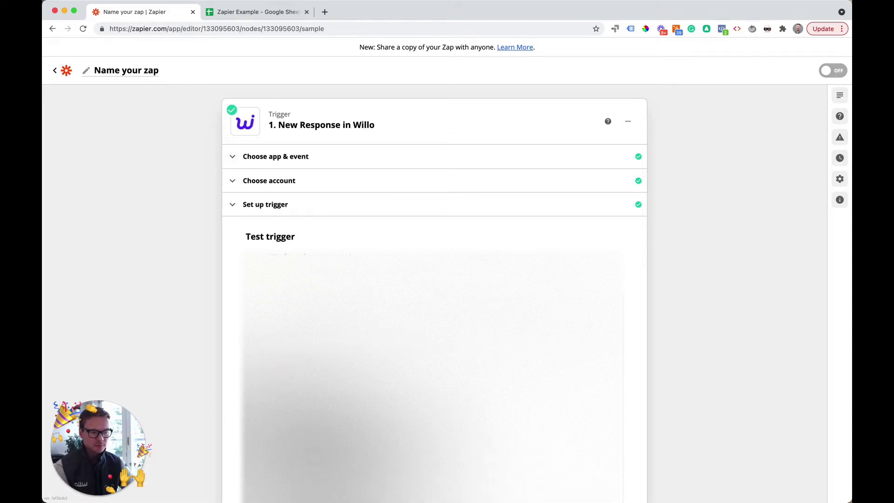
scroll(653, 398, "down", 3)
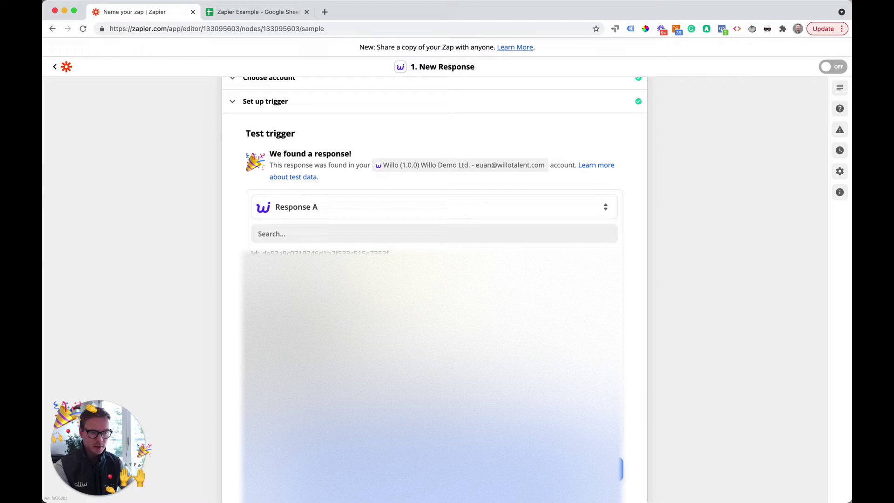
left_click(425, 468)
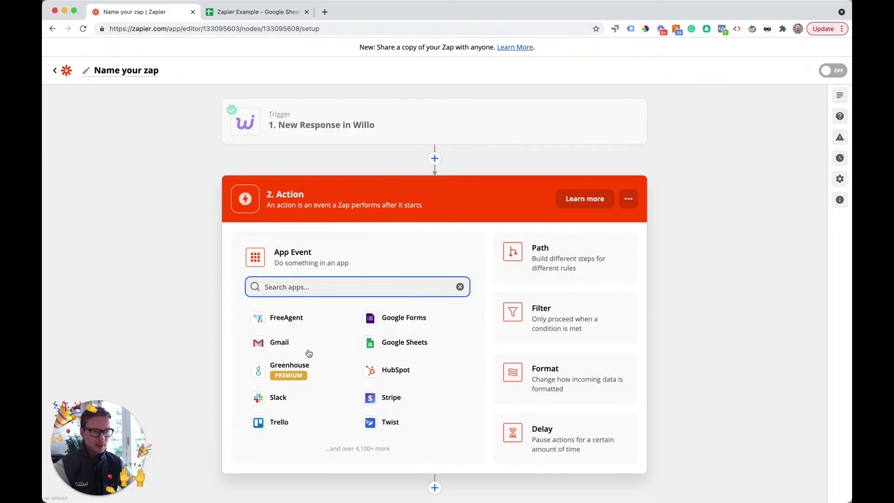
Add Google Sheets as the action app with the Create Spreadsheet Row event.
mouse_move(246, 133)
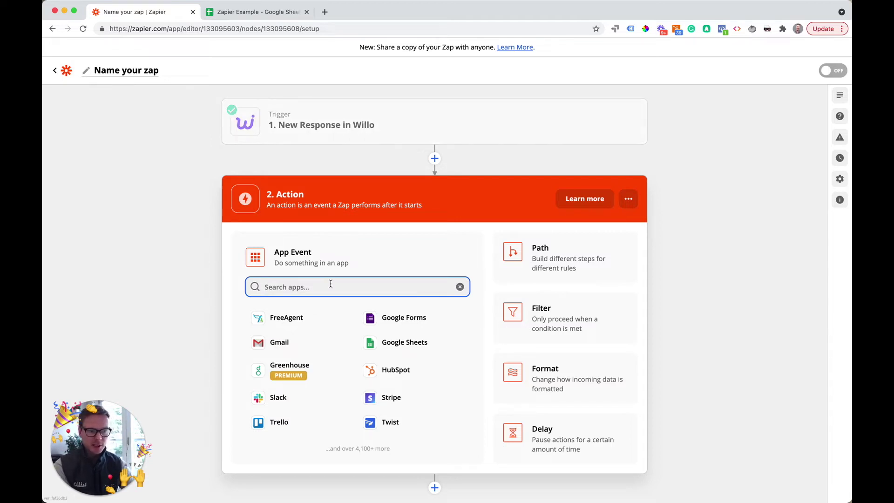
left_click(401, 345)
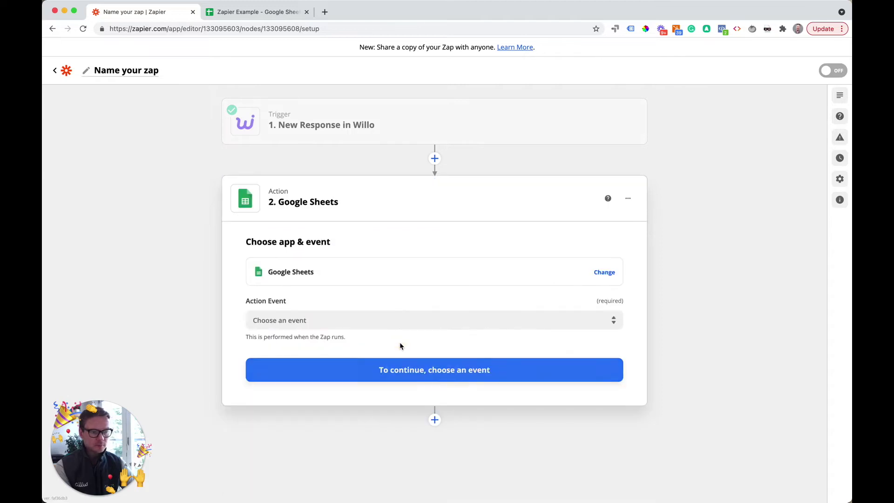
left_click(348, 319)
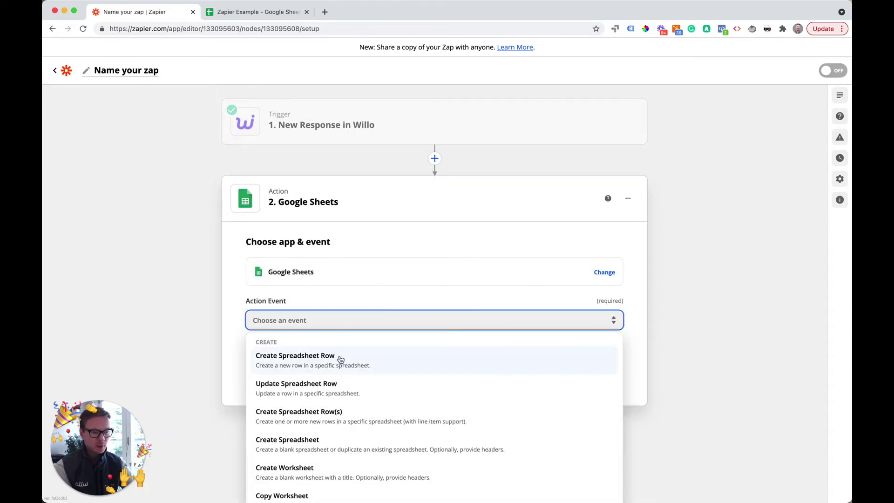
left_click(373, 365)
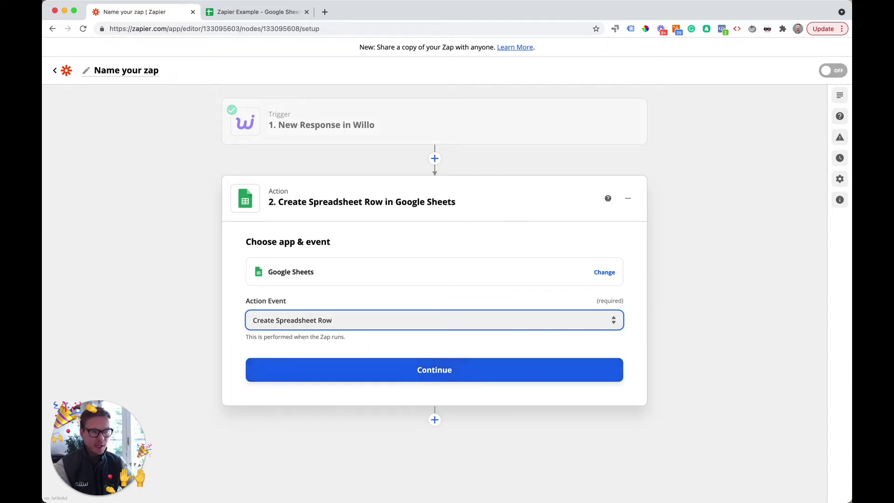
Switch to the Zapier Example spreadsheet in Google Sheets and examine its header columns and the empty row beneath them.
left_click(247, 13)
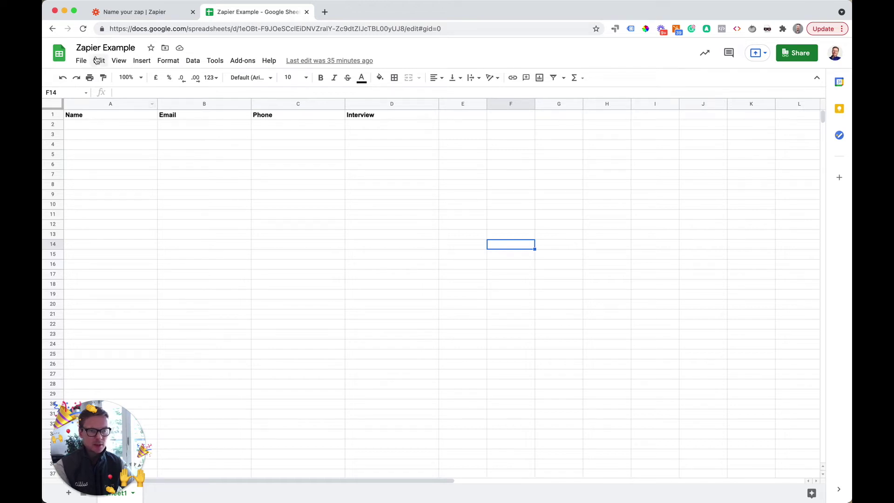
left_click(107, 103)
left_click(377, 107)
left_click(124, 107, "shift")
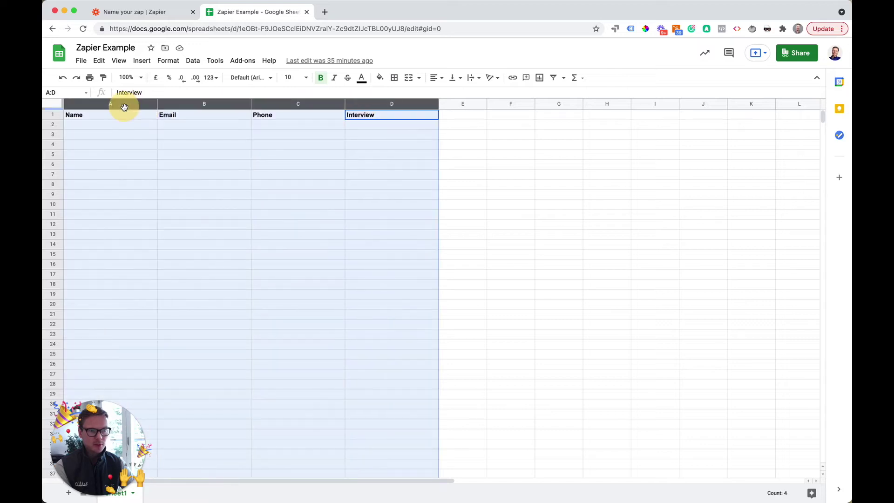
left_click(124, 122)
left_click(213, 123)
left_click(298, 124)
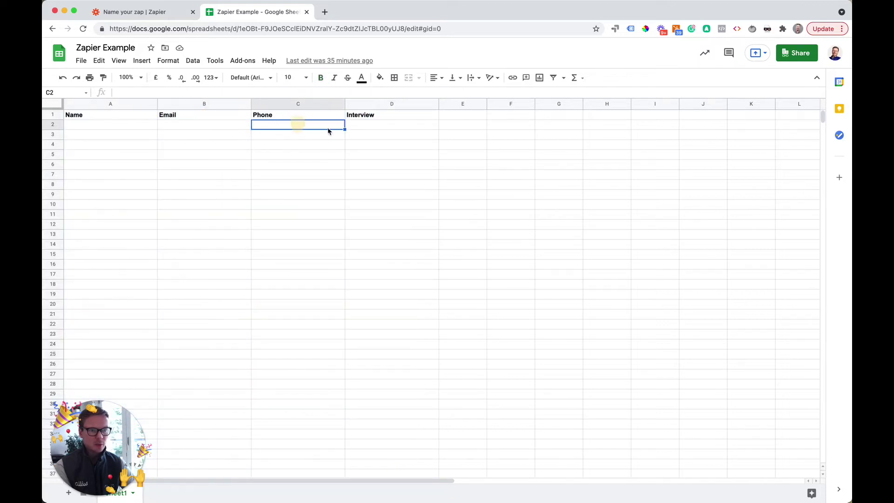
left_click(378, 131)
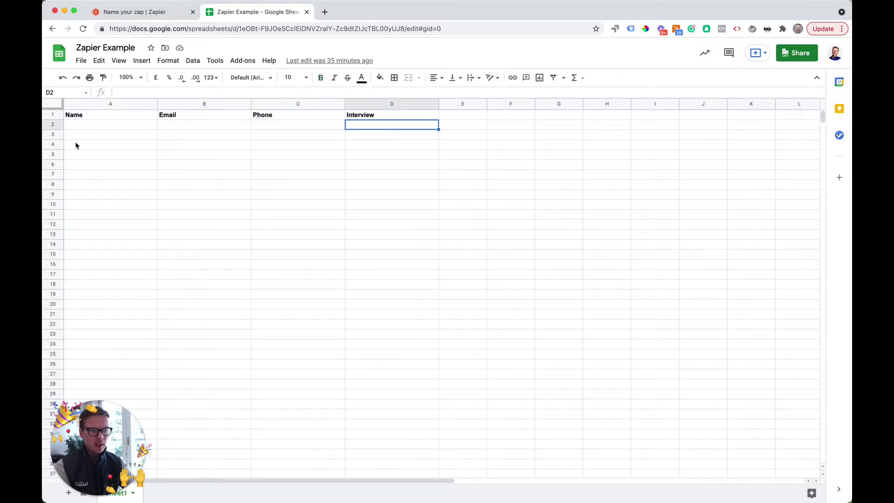
left_click(105, 126)
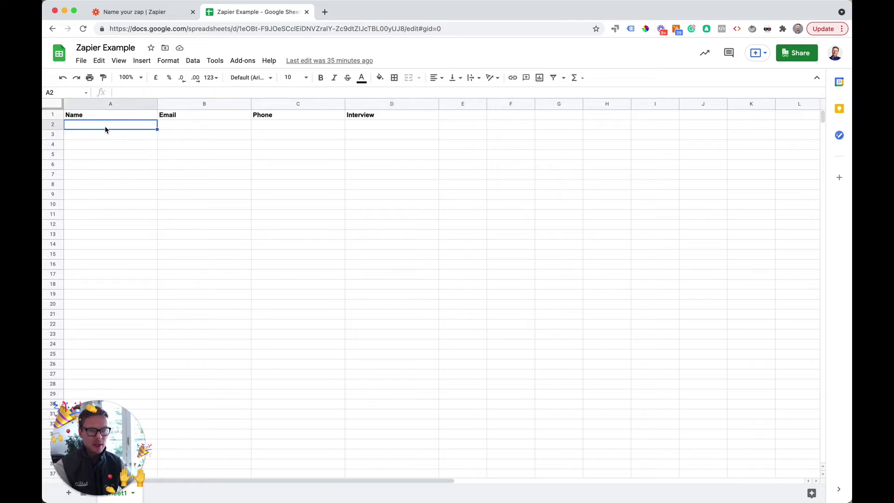
left_click(133, 118)
left_click(122, 128)
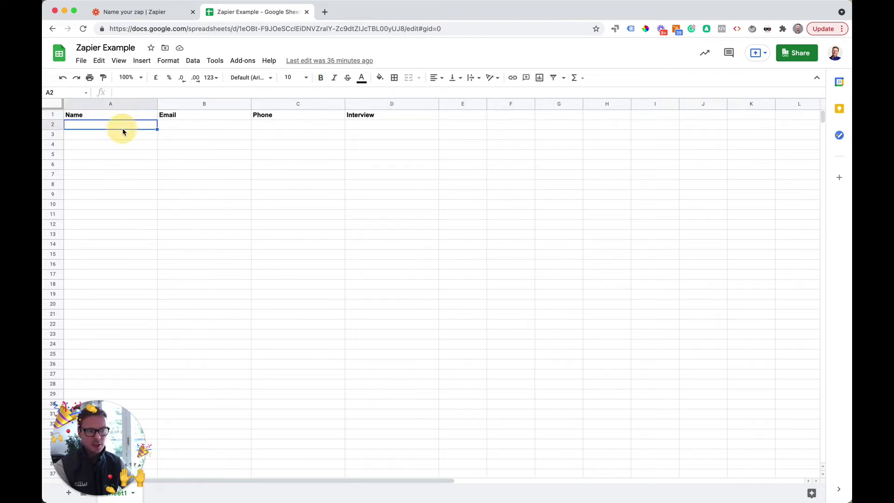
left_click(206, 132)
left_click(299, 130)
left_click(351, 130)
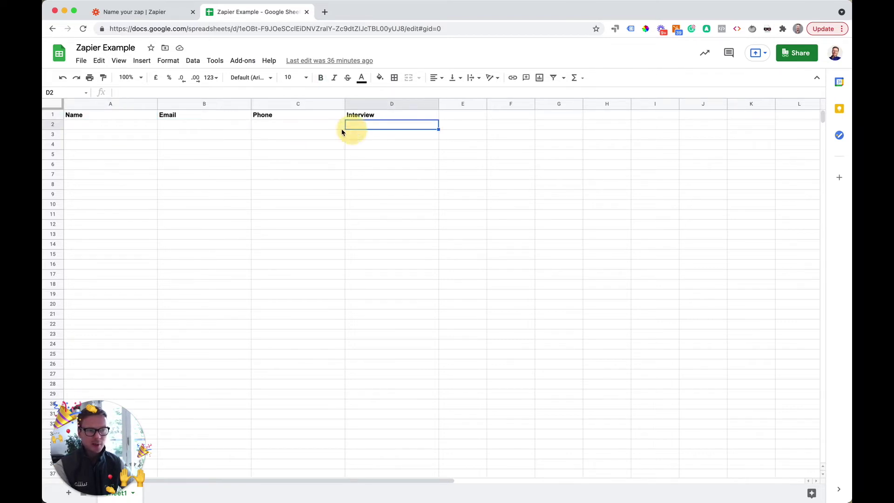
Return to the Zap editor in Zapier and confirm Create Spreadsheet Row as the action event.
left_click(136, 12)
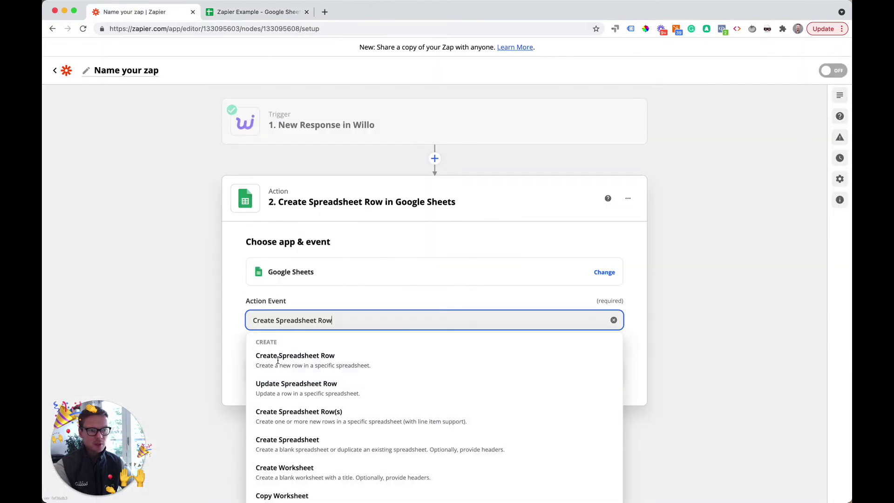
left_click(311, 361)
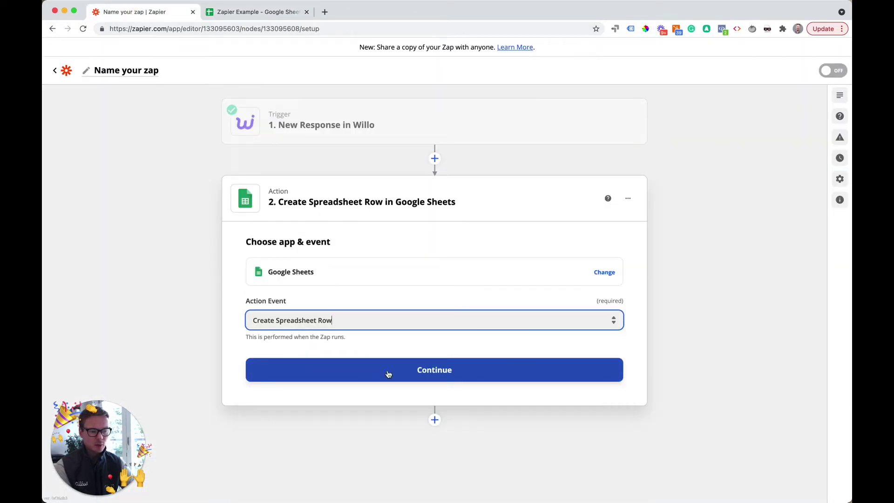
left_click(388, 374)
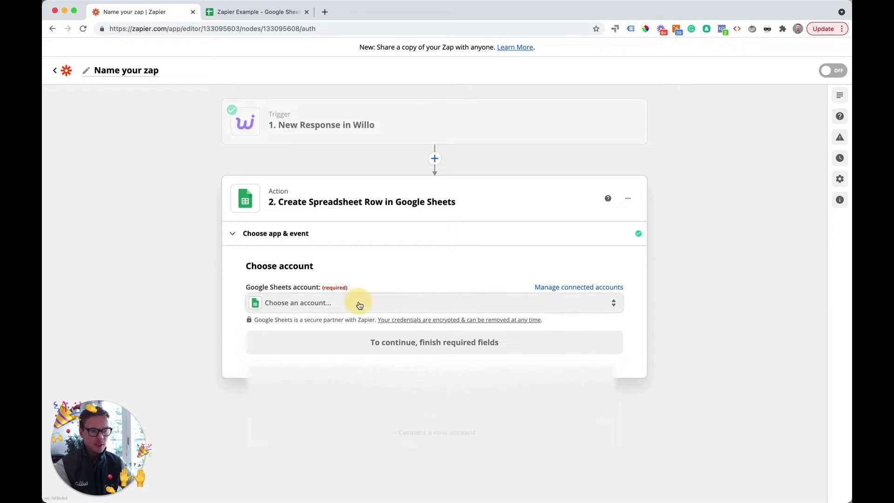
Select the connected Google Sheets account for the action and continue to the action setup.
left_click(359, 303)
left_click(319, 386)
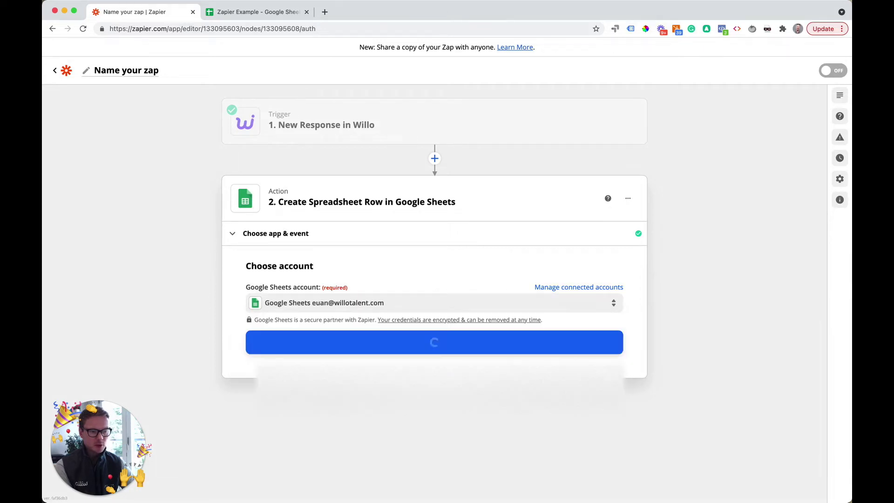
left_click(358, 343)
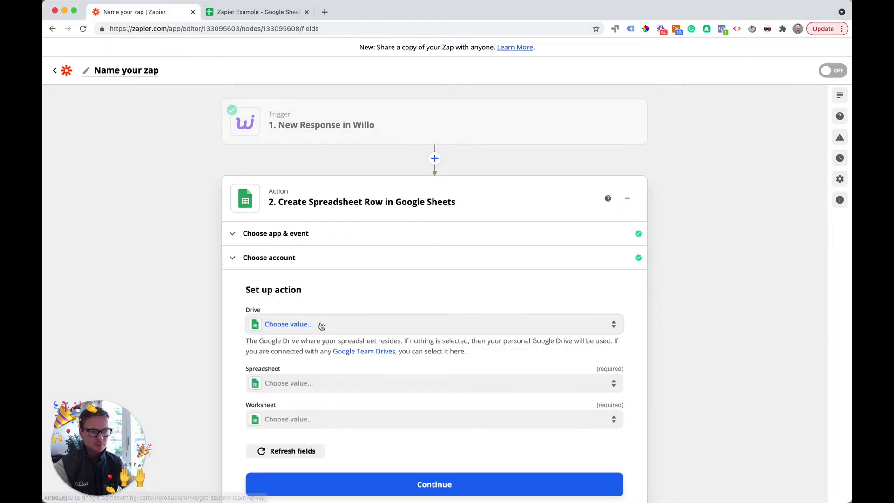
Set the action's drive to My Google Drive and its spreadsheet to Zapier Example.
left_click(321, 326)
left_click(314, 410)
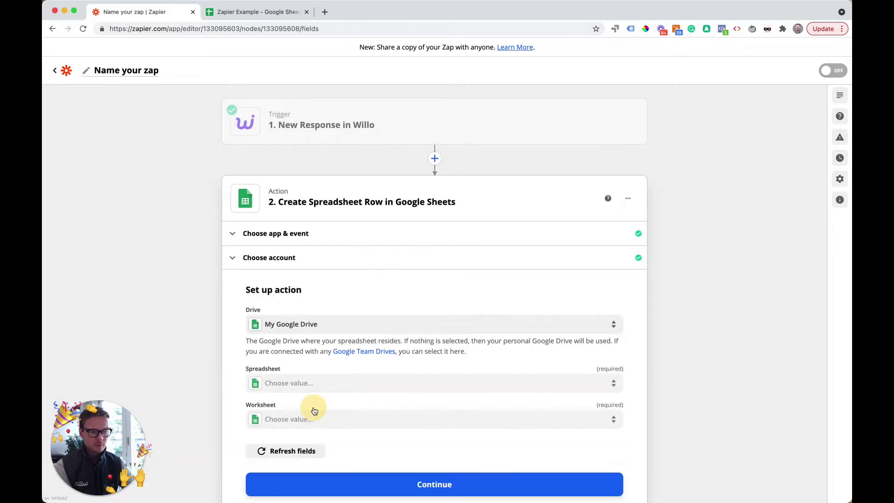
left_click(320, 384)
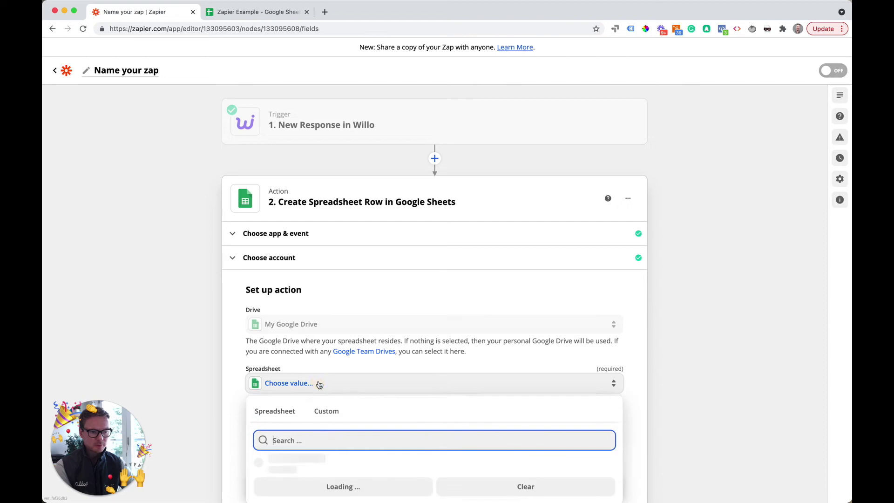
type("zap")
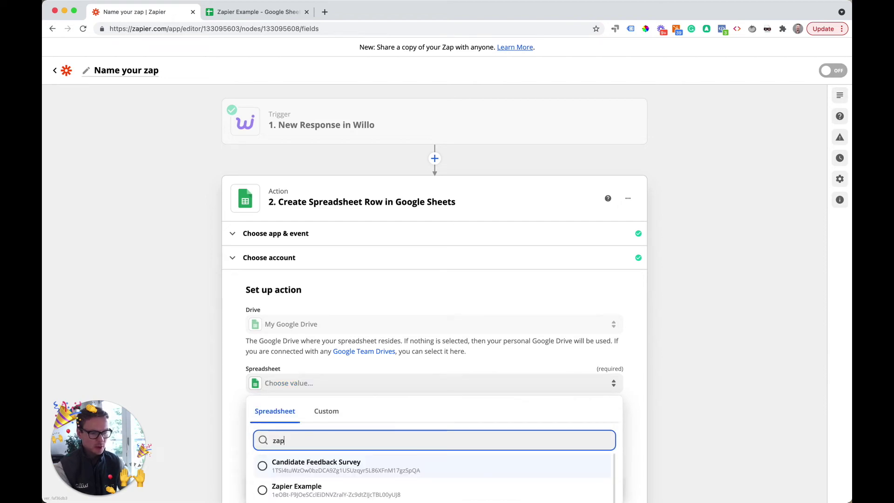
left_click(315, 490)
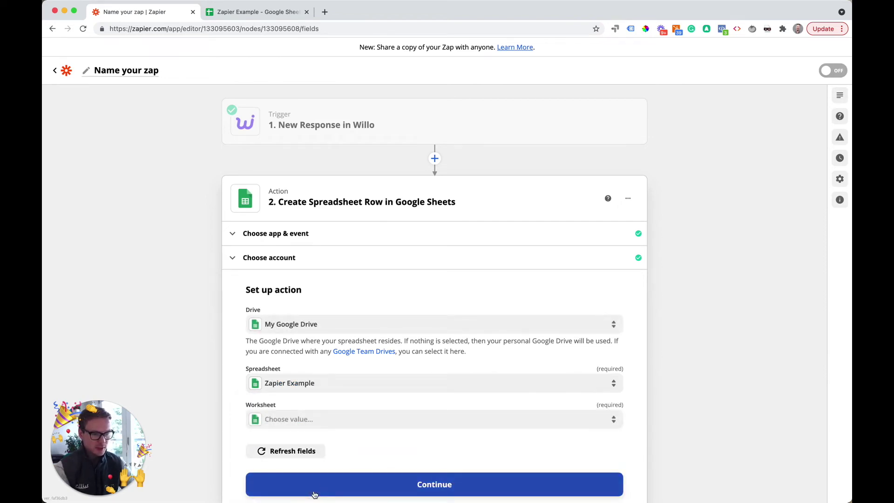
Set the worksheet to Sheet1 so the spreadsheet's column fields load.
left_click(319, 421)
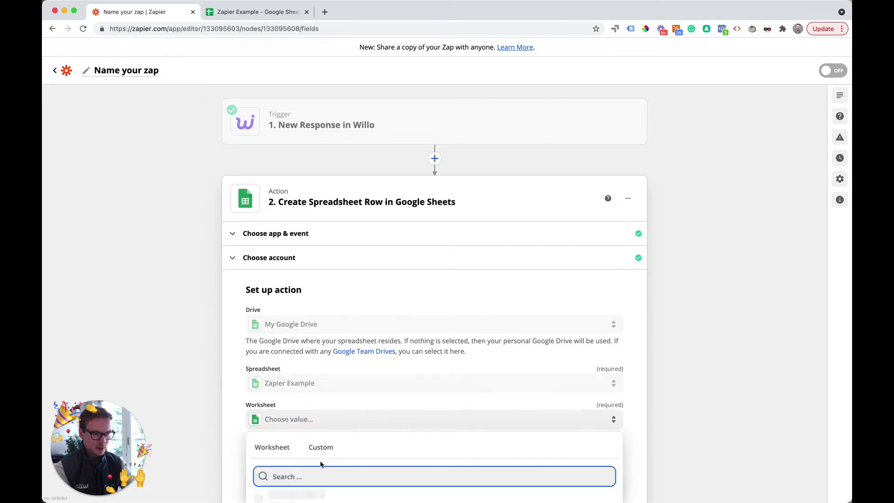
left_click(293, 452)
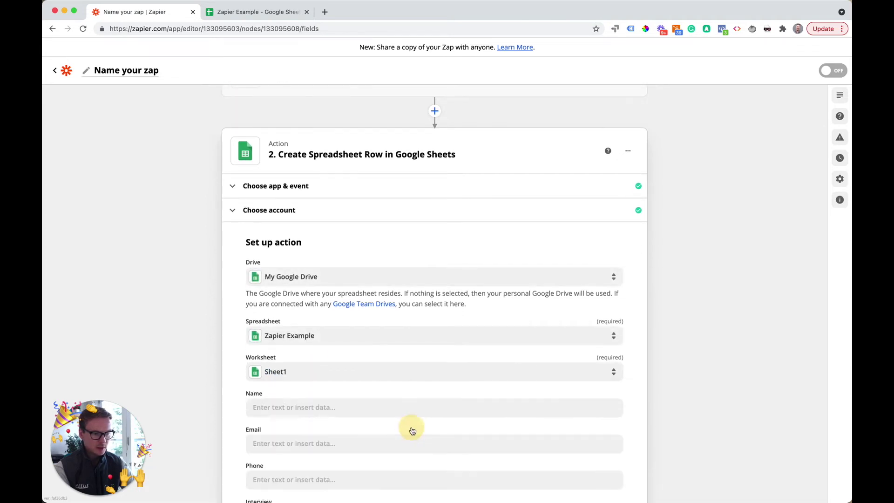
scroll(216, 381, "down", 5)
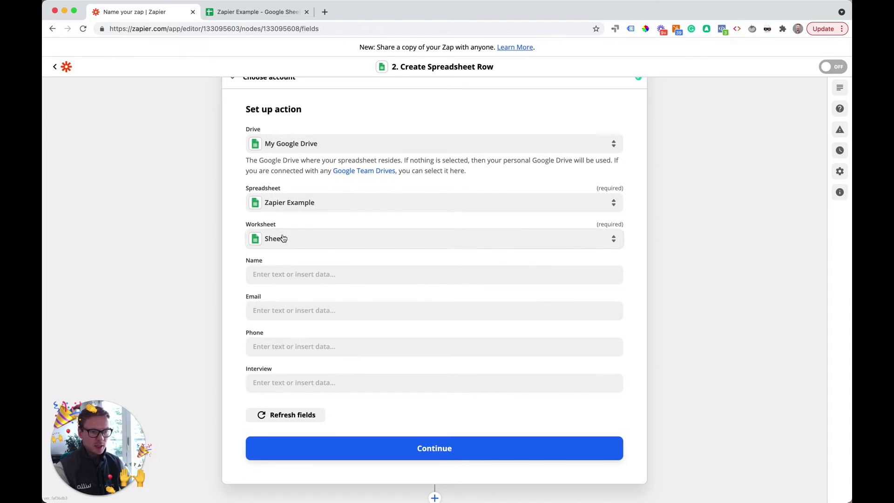
Switch to the Zapier Example spreadsheet in Google Sheets and examine the Name, Email, Phone and Interview headers on Sheet1.
left_click(258, 11)
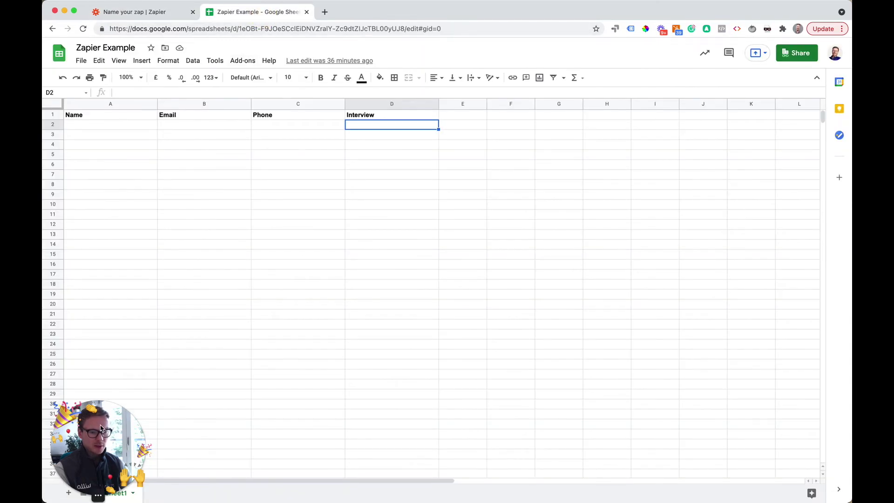
left_click_drag(113, 428, 767, 428)
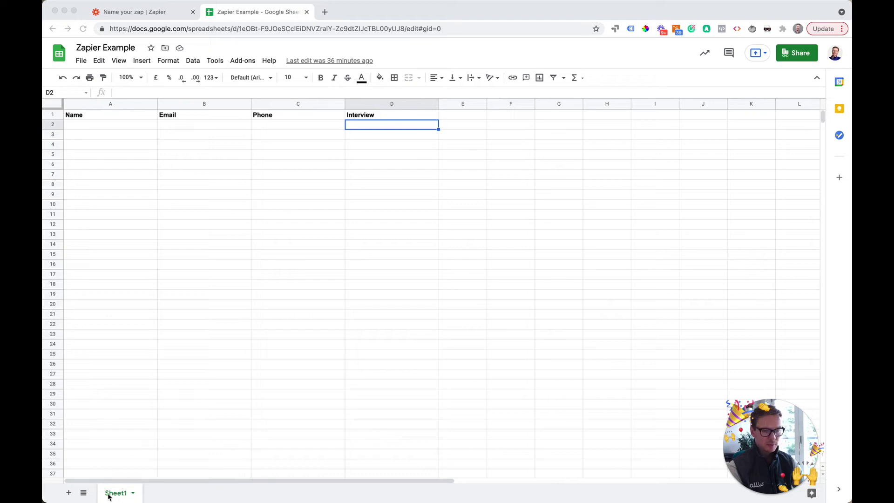
left_click(108, 120)
left_click(207, 120)
left_click(285, 122)
left_click(367, 127)
Return to the Zap editor in Zapier and look through all Willo response data options available for the Name column.
left_click(148, 14)
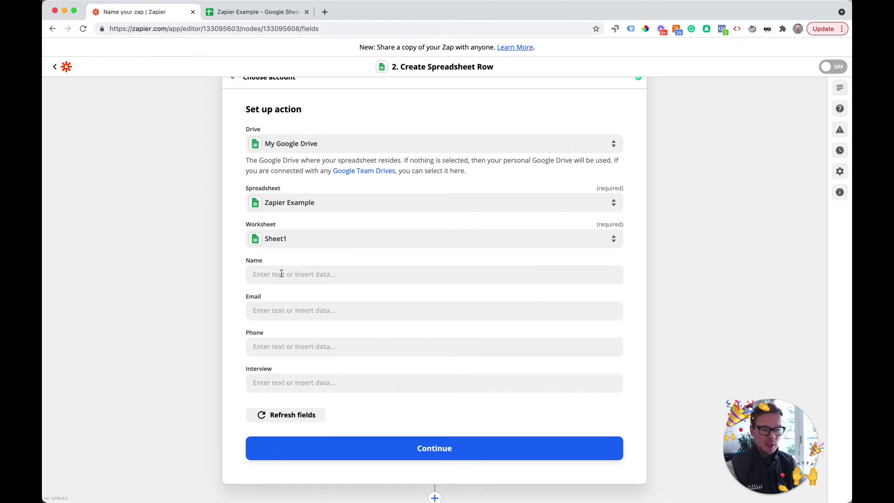
left_click(307, 274)
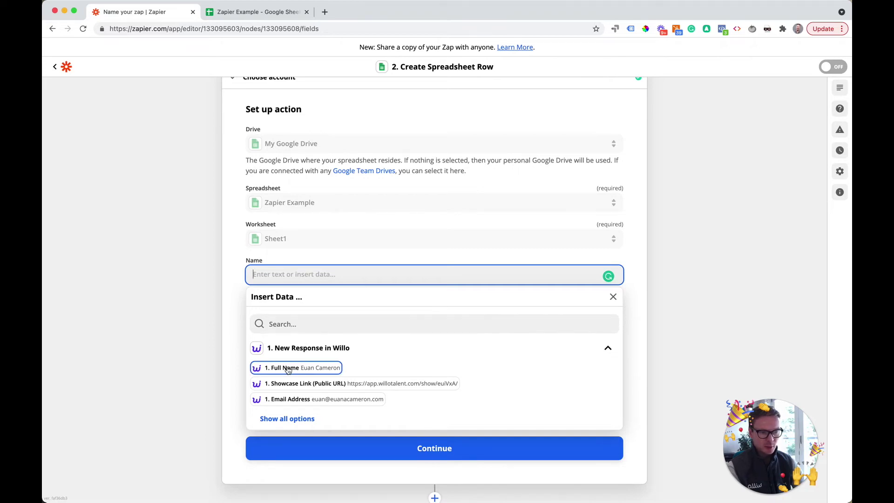
scroll(308, 373, "down", 1)
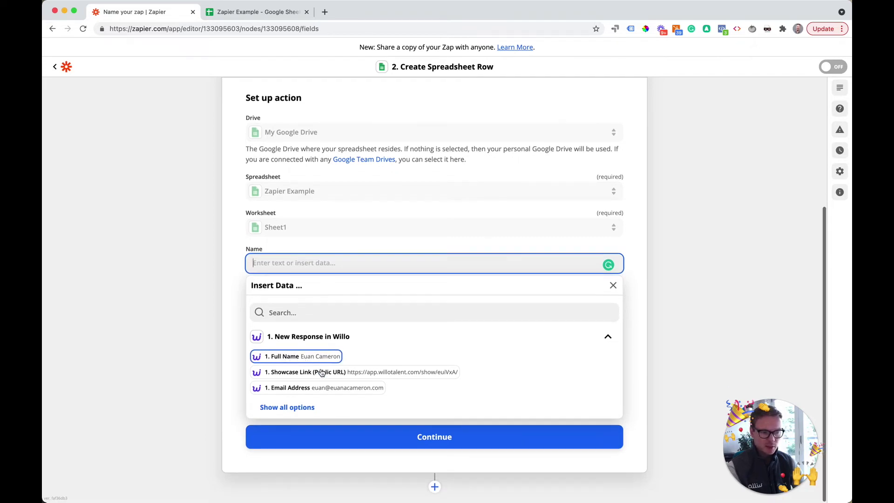
left_click(309, 408)
scroll(350, 422, "down", 10)
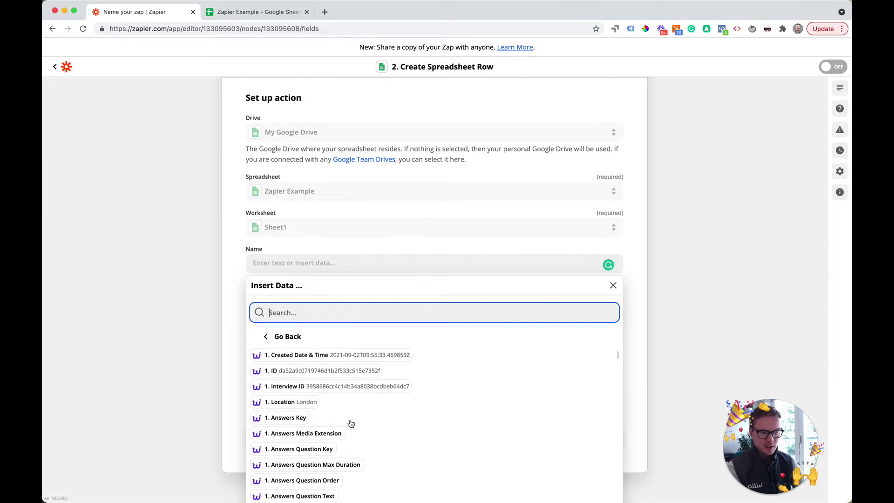
scroll(351, 422, "down", 15)
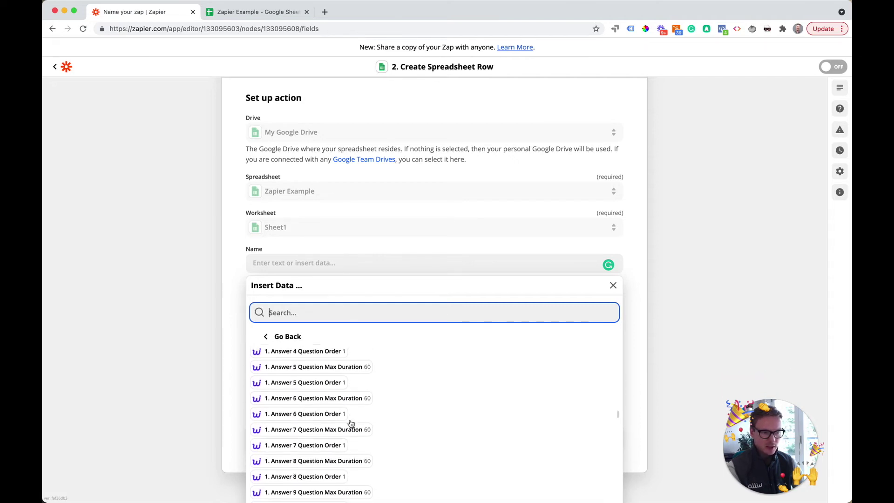
scroll(351, 424, "down", 12)
scroll(351, 422, "down", 6)
scroll(351, 423, "up", 20)
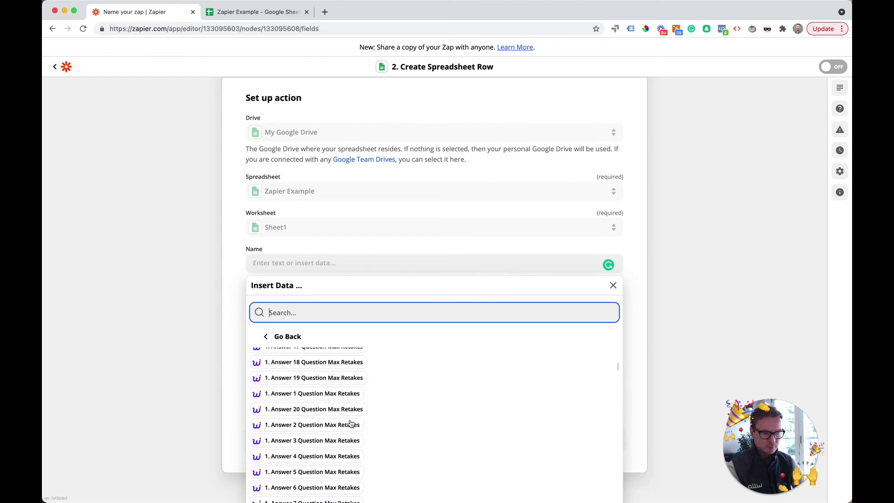
scroll(351, 423, "up", 10)
Map the Name column to Willo's Full Name and the Email column to Email Address.
left_click(320, 357)
left_click(239, 290)
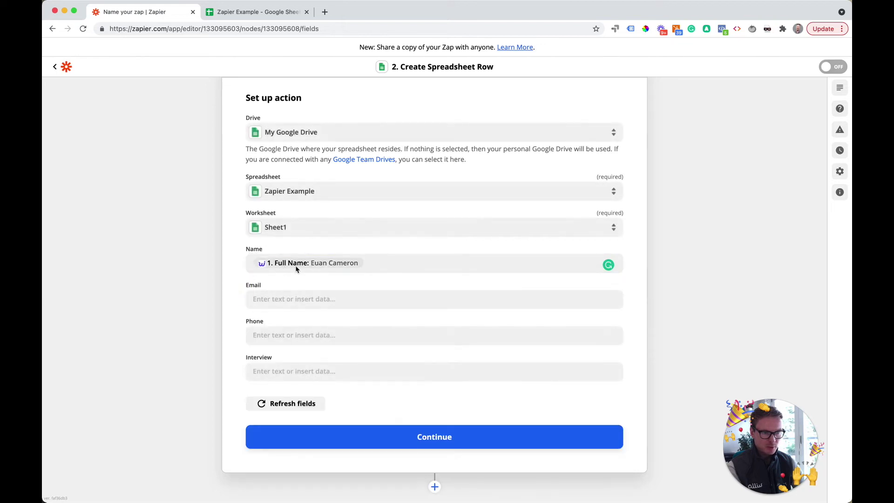
left_click(308, 299)
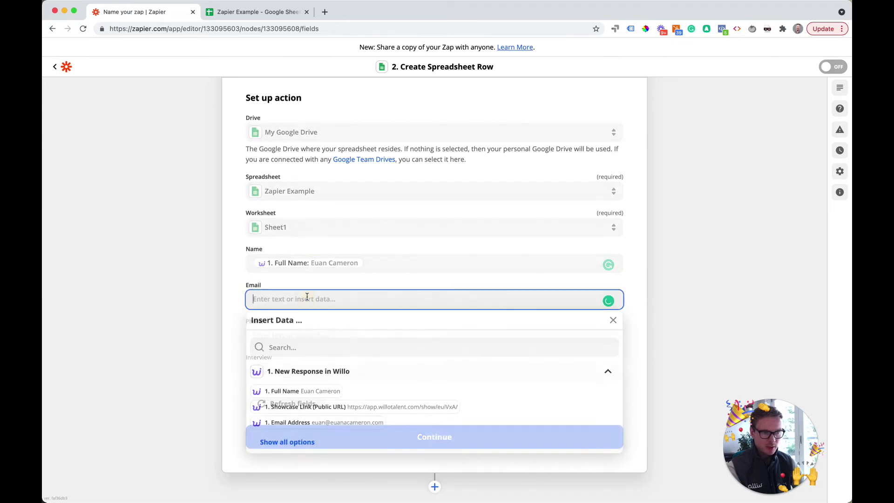
left_click(332, 426)
left_click(232, 343)
Map the Phone column to Willo's Phone Number and the Interview column to Showcase Link (Public URL).
left_click(308, 371)
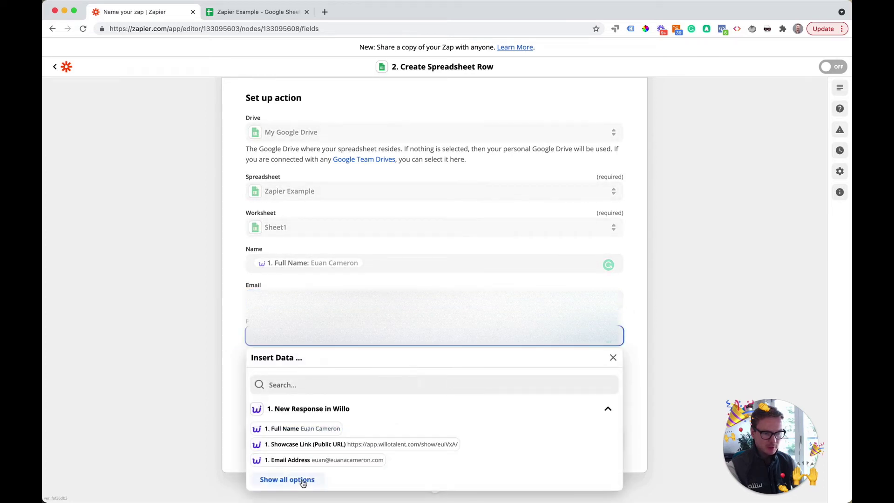
left_click(303, 480)
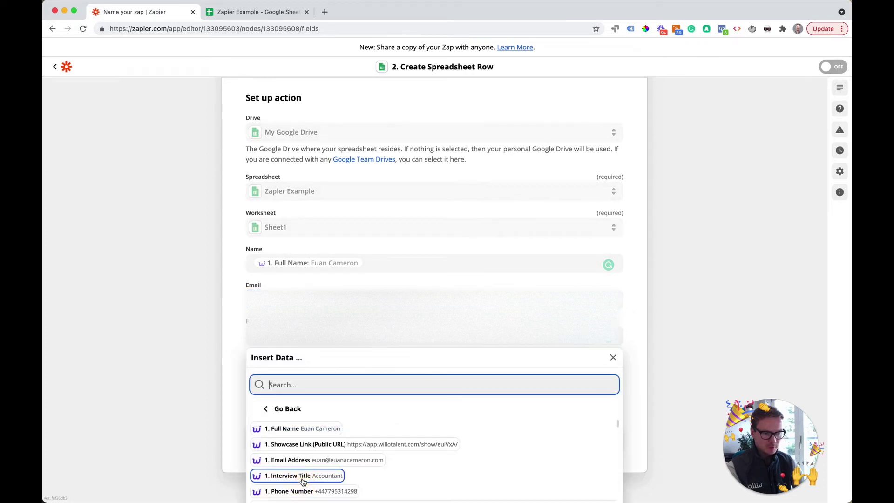
left_click(229, 371)
left_click(292, 371)
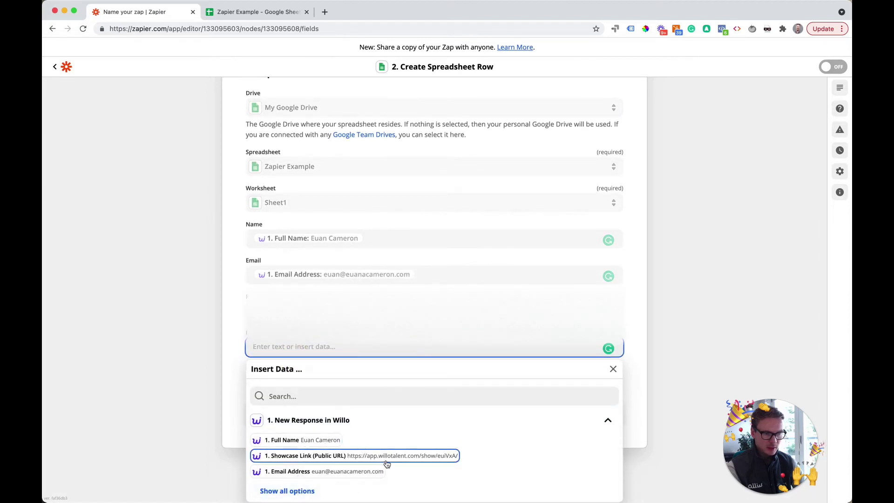
left_click(398, 459)
left_click(238, 357)
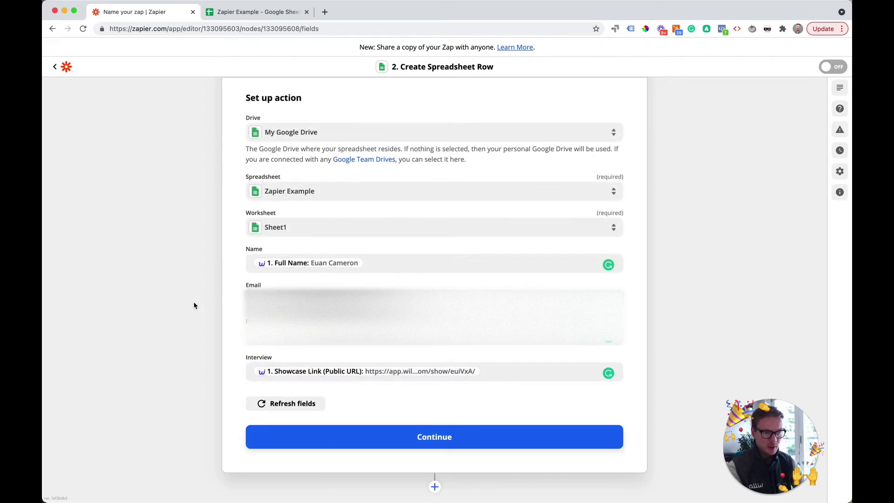
Review the mapped fields and continue to the action's test stage.
scroll(194, 305, "up", 4)
scroll(203, 296, "down", 4)
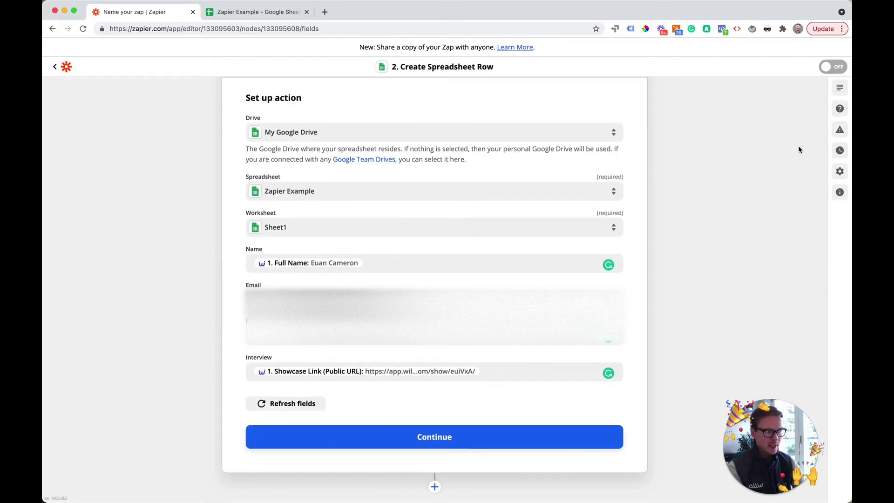
left_click(434, 437)
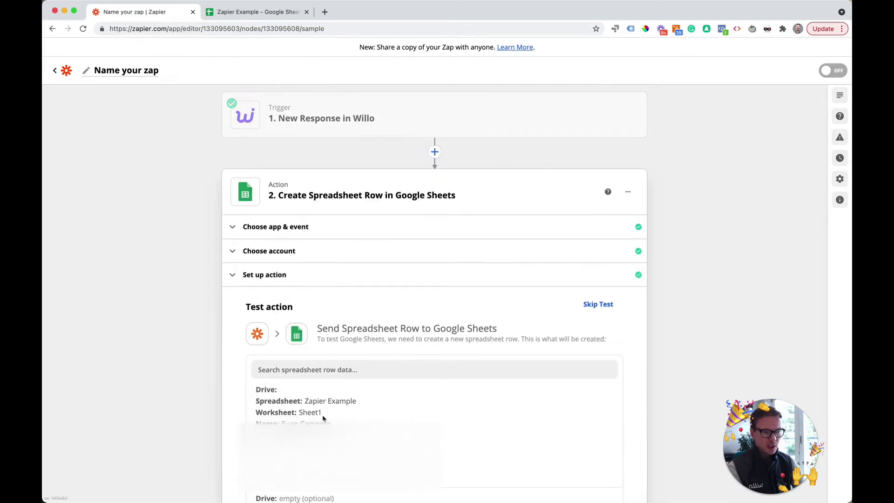
Review the spreadsheet and Interview link in the sample row data, and run the test that sends the row to Google Sheets.
left_click(503, 436)
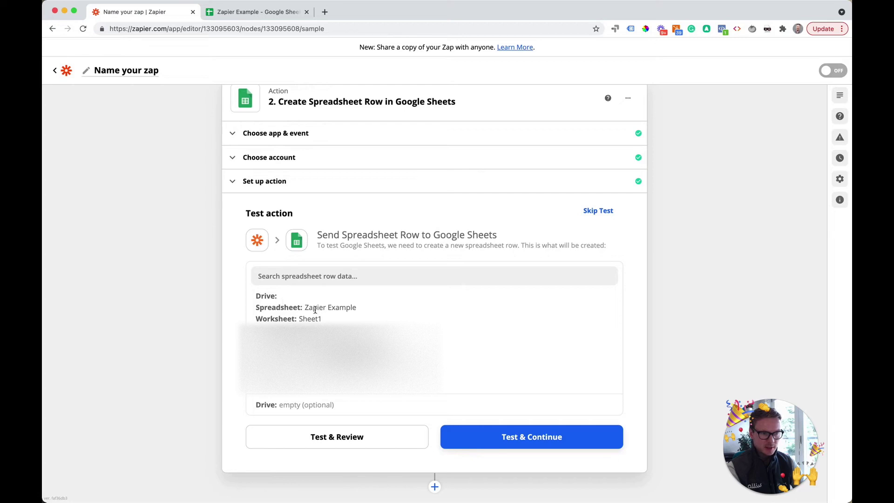
left_click_drag(260, 307, 334, 302)
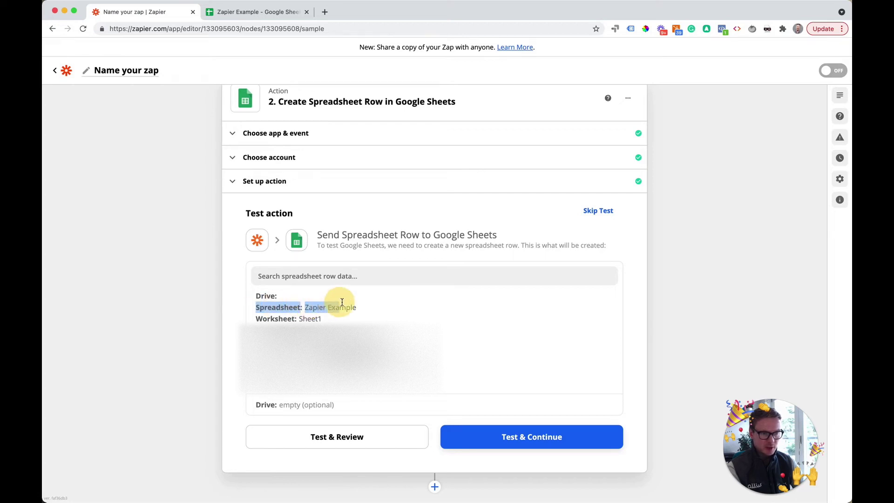
scroll(333, 302, "down", 3)
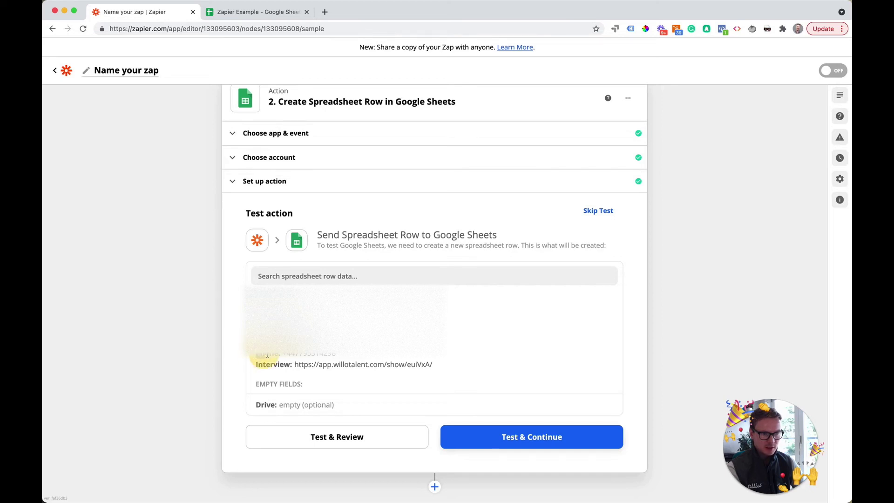
left_click_drag(256, 365, 292, 365)
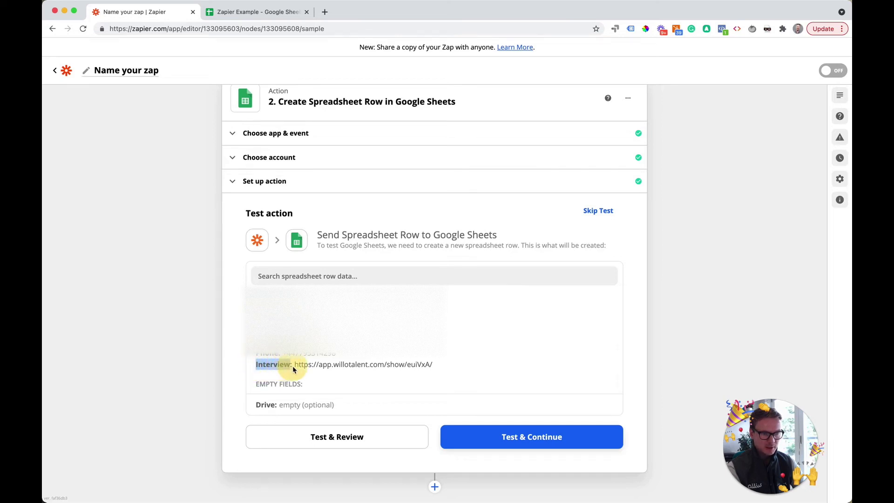
left_click(348, 365)
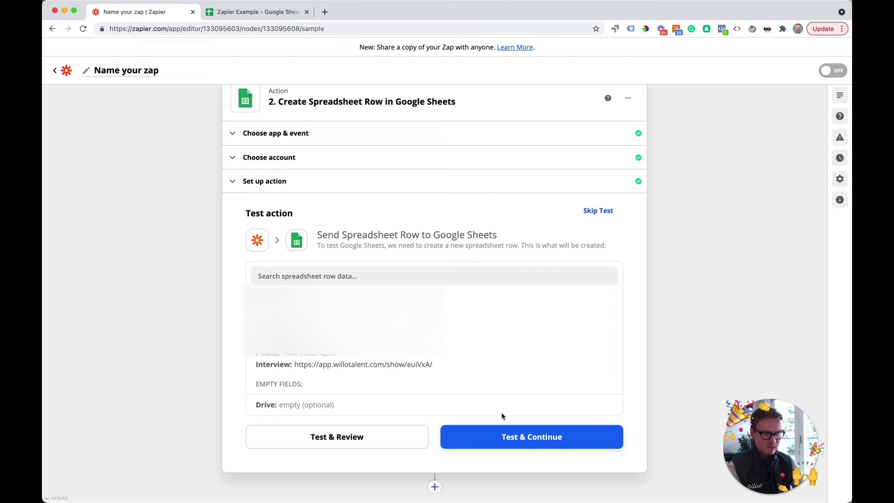
left_click(525, 444)
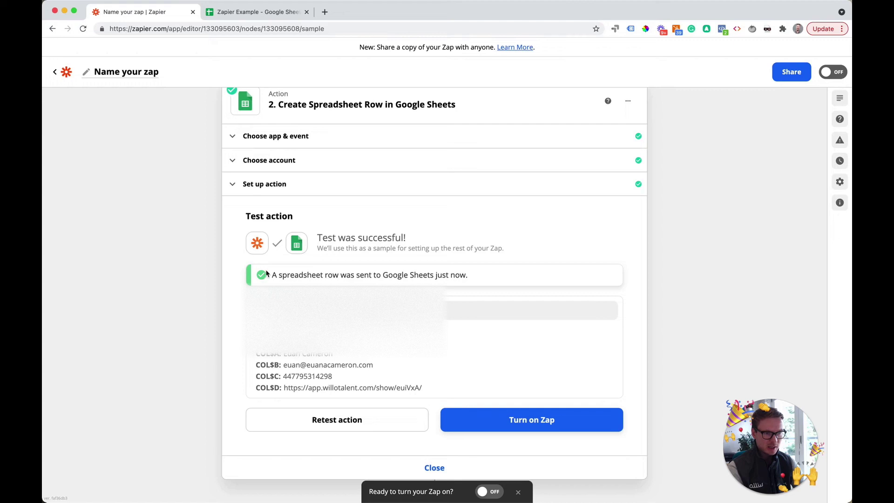
Switch to the Zapier Example spreadsheet in Google Sheets and check the test row beneath the headers.
left_click(238, 13)
left_click(138, 216)
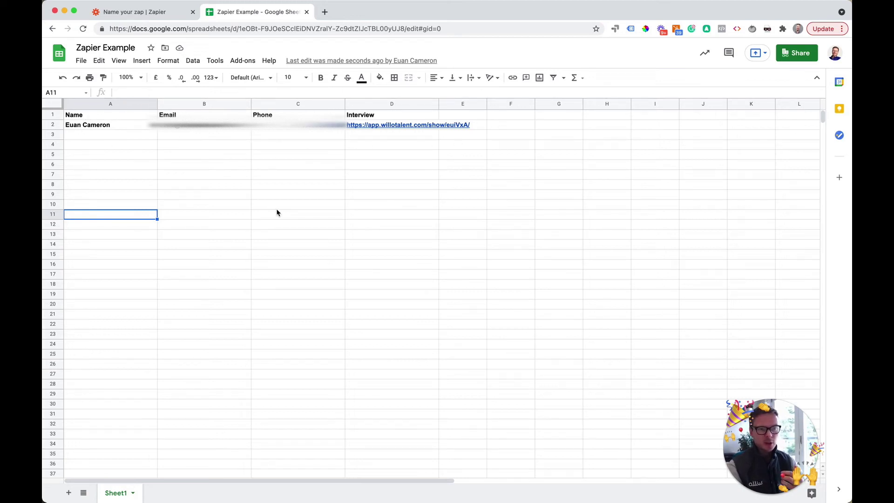
Return to the Zap editor in Zapier and close the tested Create Spreadsheet Row action.
left_click(163, 13)
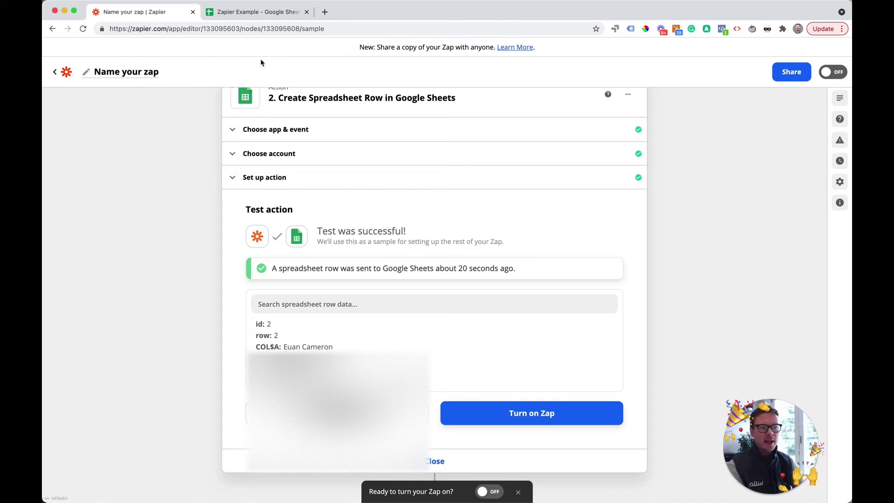
scroll(203, 211, "up", 3)
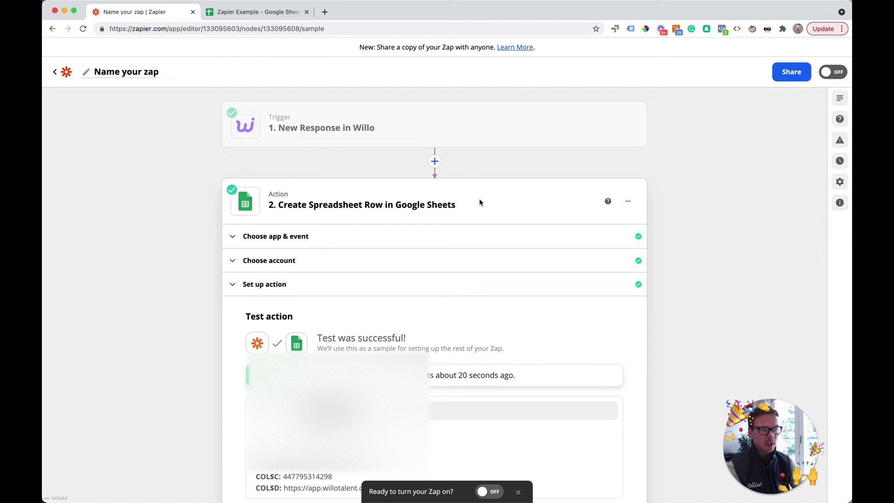
scroll(409, 294, "down", 3)
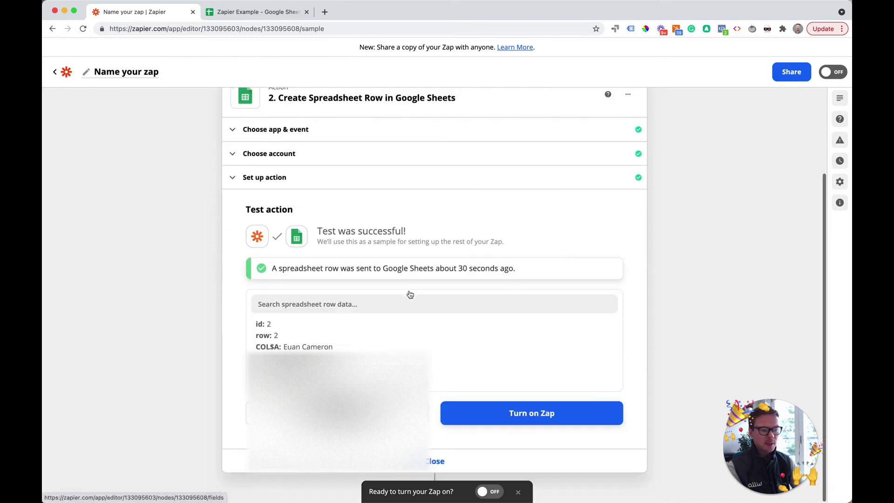
left_click(437, 461)
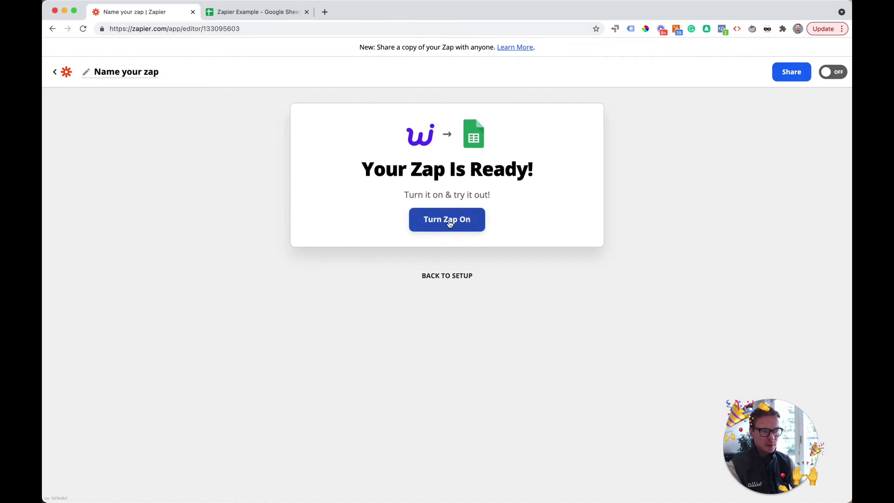
Switch back to the Zapier Example spreadsheet in Google Sheets to view the recorded response row.
left_click(247, 13)
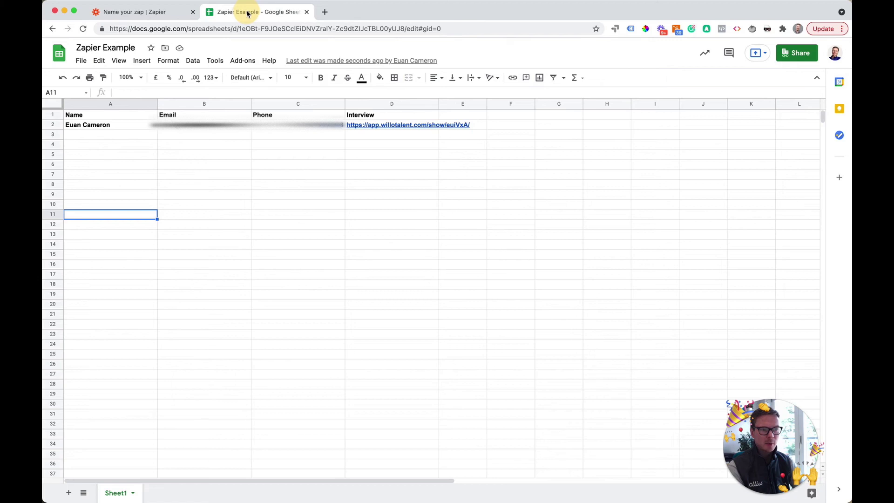
left_click_drag(116, 135, 385, 138)
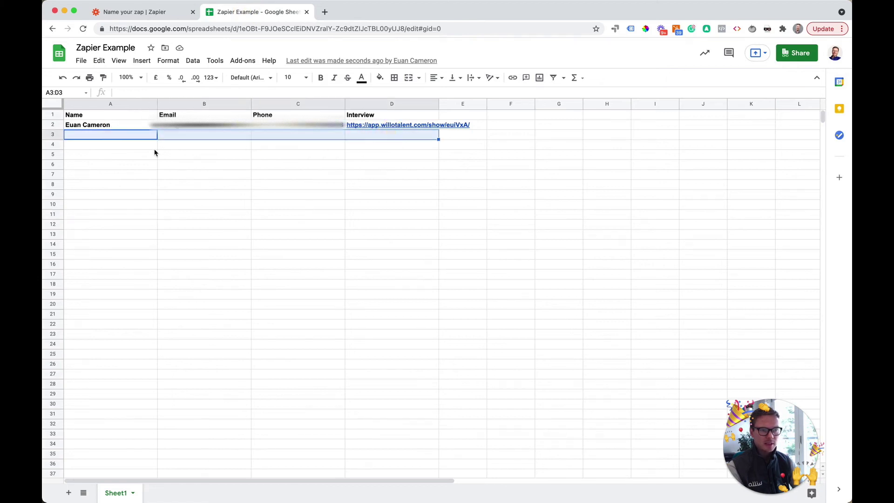
left_click_drag(126, 145, 352, 147)
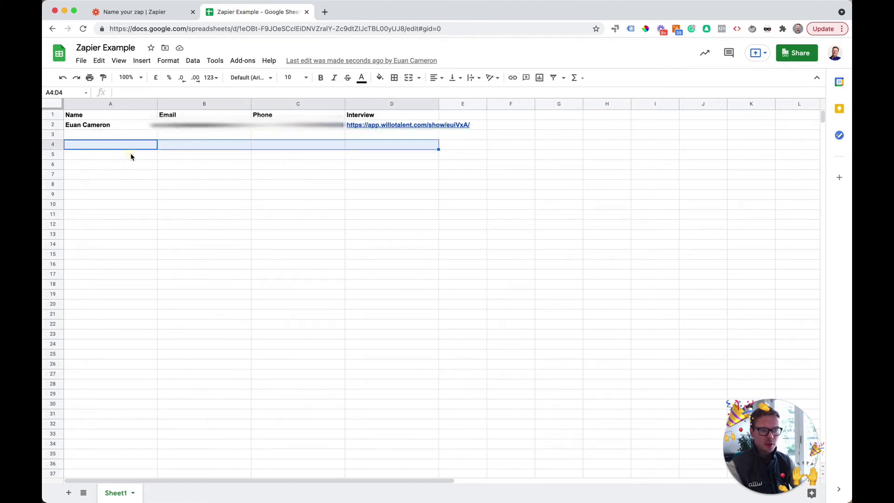
left_click_drag(130, 153, 387, 155)
left_click_drag(132, 168, 391, 165)
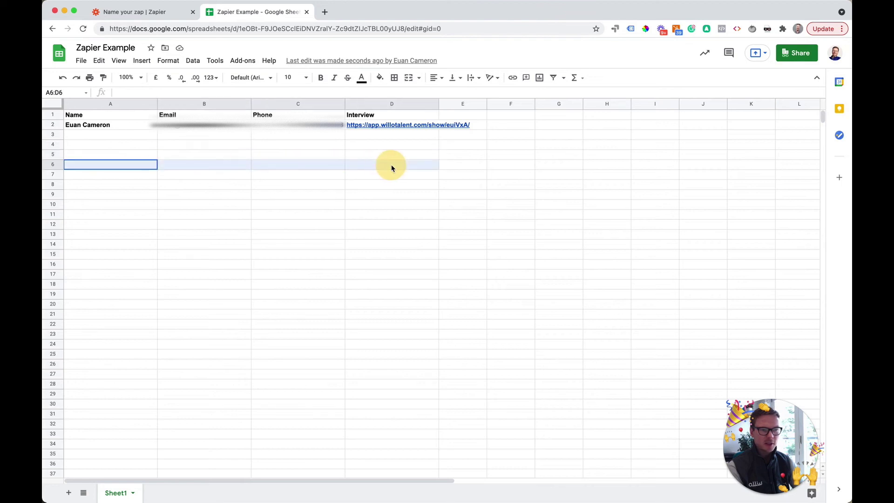
left_click(185, 226)
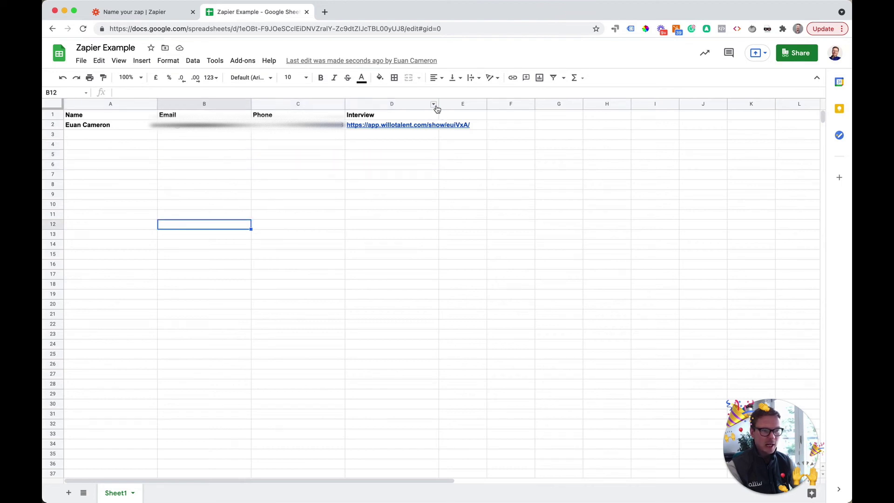
Fit the width of the Interview column to its contents so the full interview link fits inside column D.
double_click(438, 105)
left_click(421, 155)
left_click(250, 155)
left_click(273, 134)
left_click(134, 136)
left_click(141, 186)
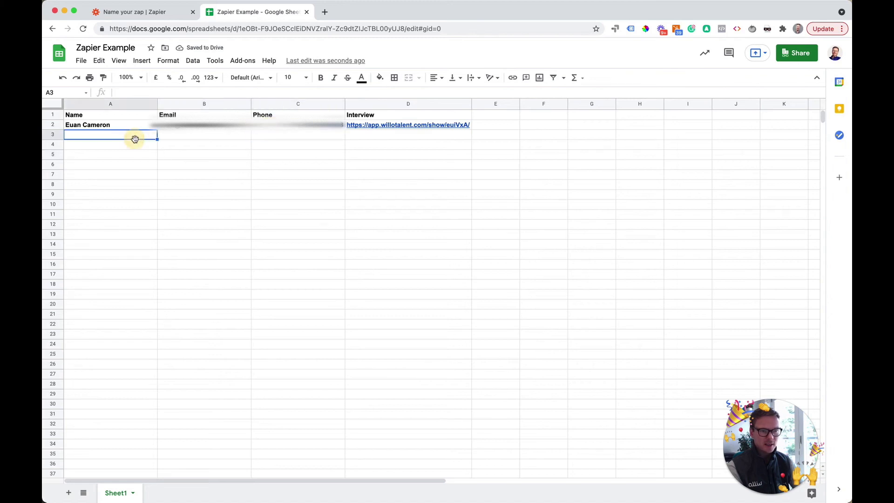
Switch back to the Zap editor in Zapier, at the page for turning the finished Zap on.
left_click(149, 11)
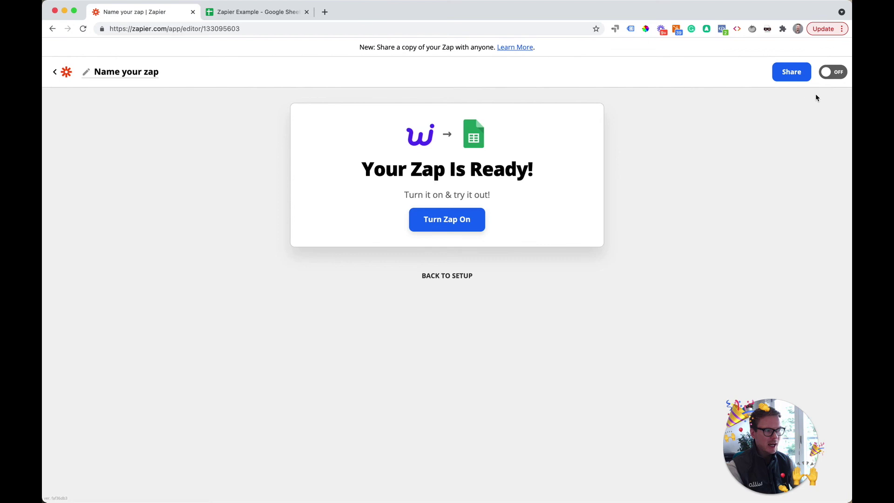